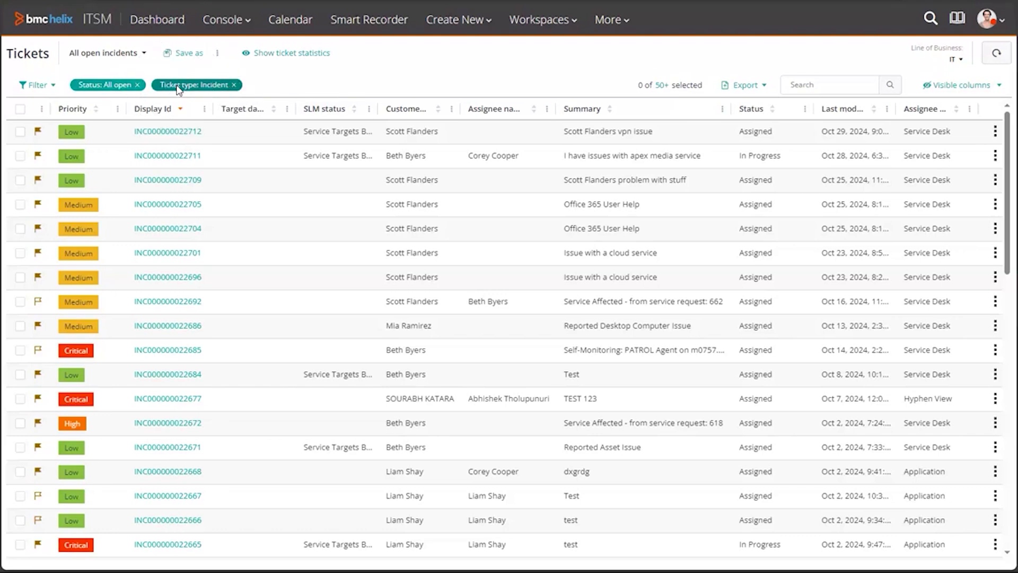
Load the My group assigned tickets preset and save it as a new preset named "My group assigned tickets - no work orders".
left_click(144, 53)
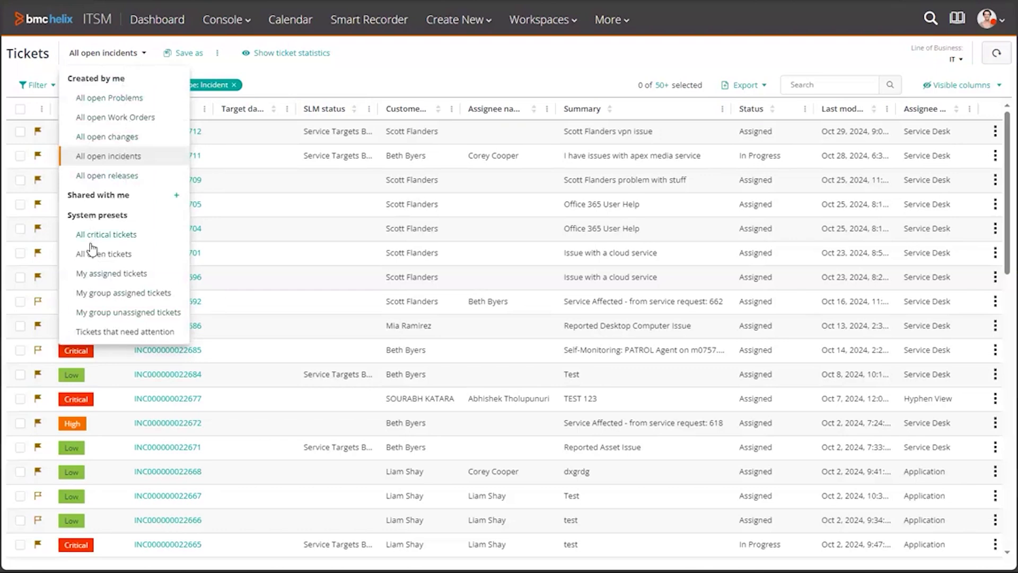
left_click(105, 293)
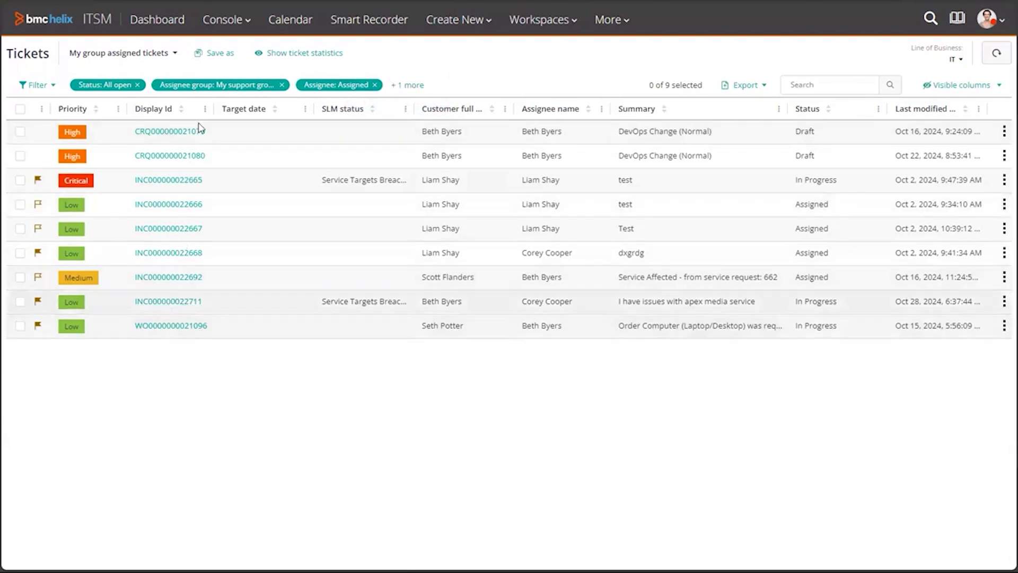
left_click(218, 54)
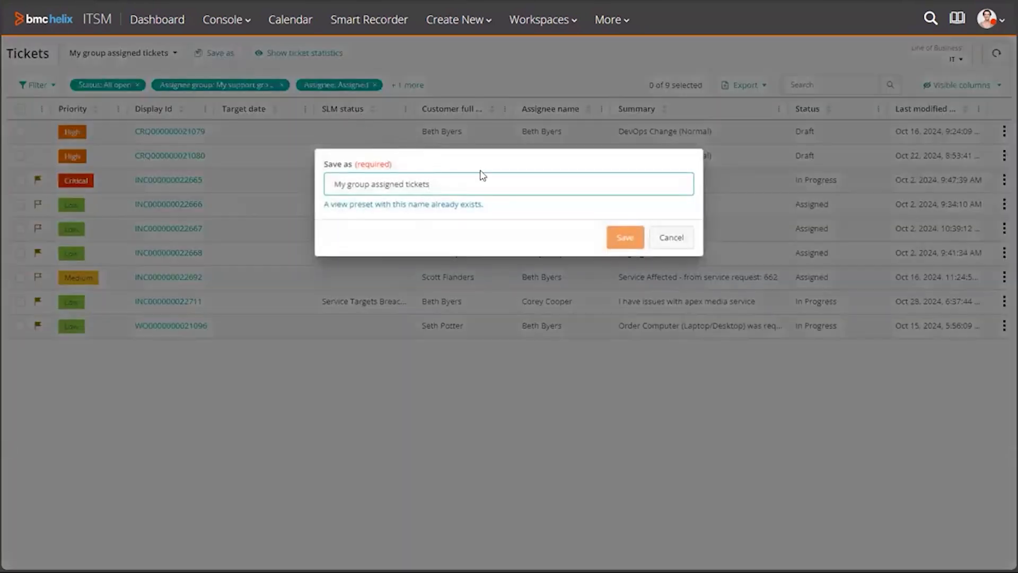
type("- no")
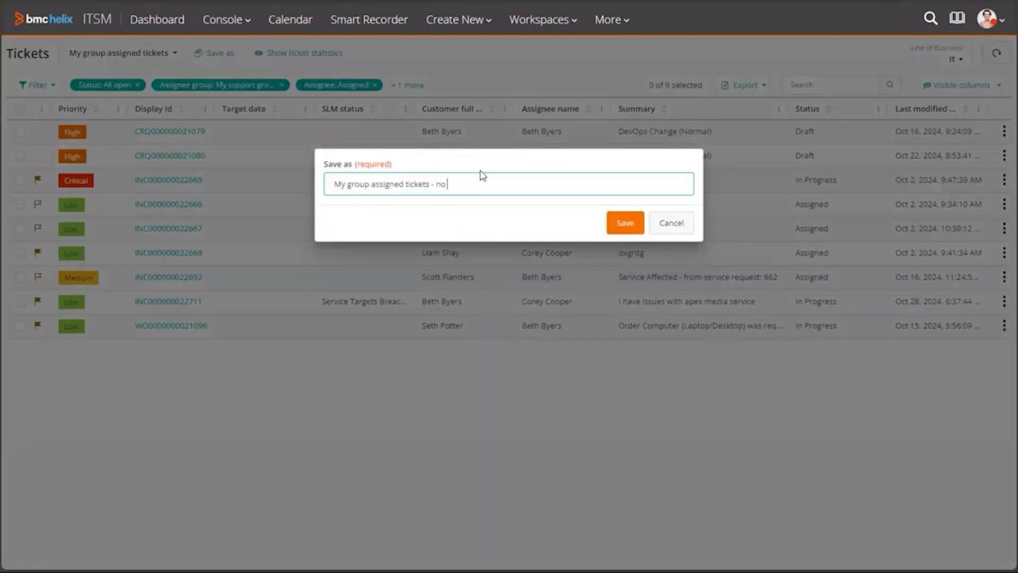
type(" work orders")
left_click(623, 223)
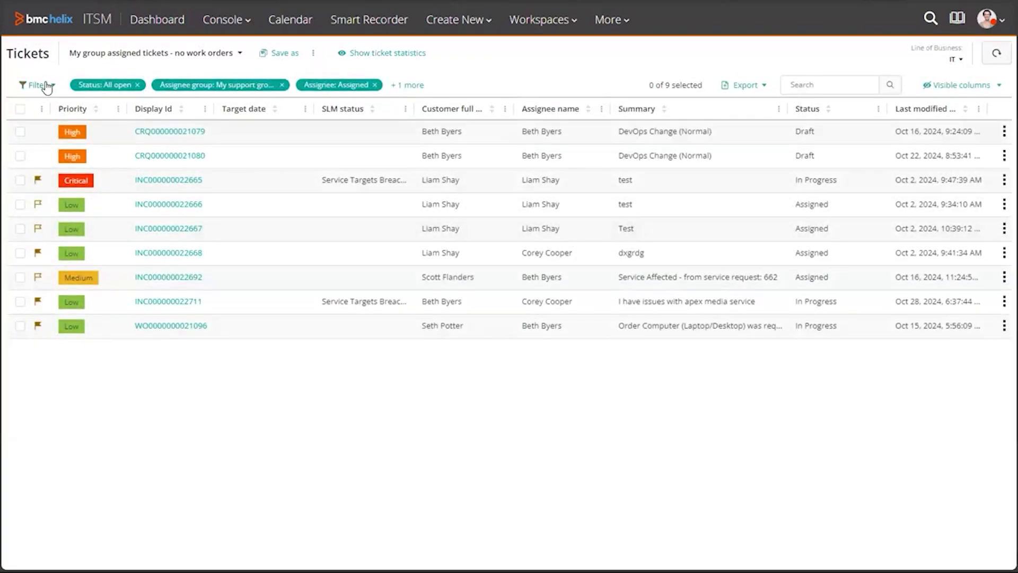
Filter the new preset's ticket list by the ticket types Change and Incident.
left_click(46, 87)
scroll(35, 419, "down", 9)
scroll(38, 423, "down", 10)
left_click(65, 474)
scroll(55, 462, "down", 4)
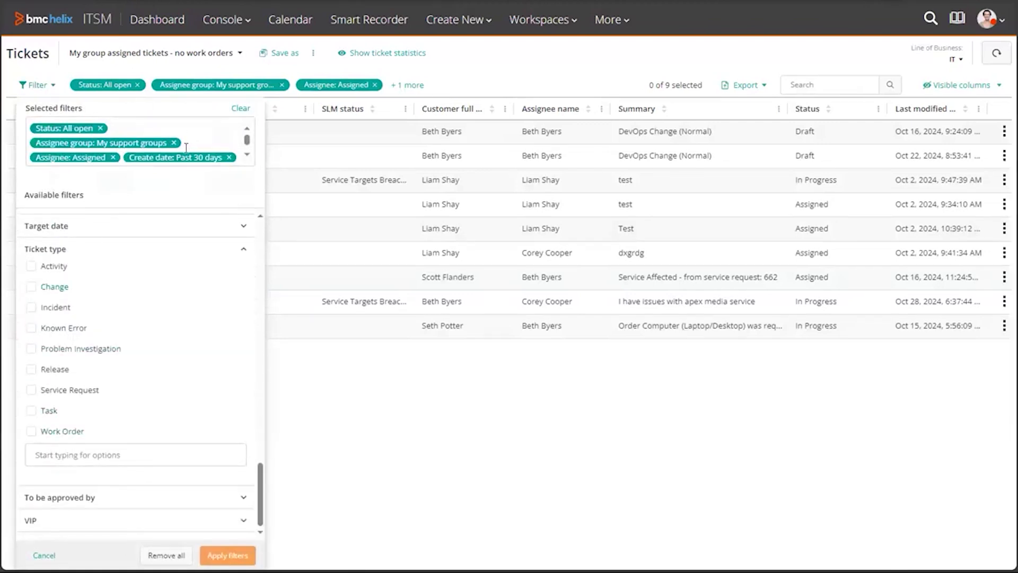
left_click(31, 287)
left_click(30, 307)
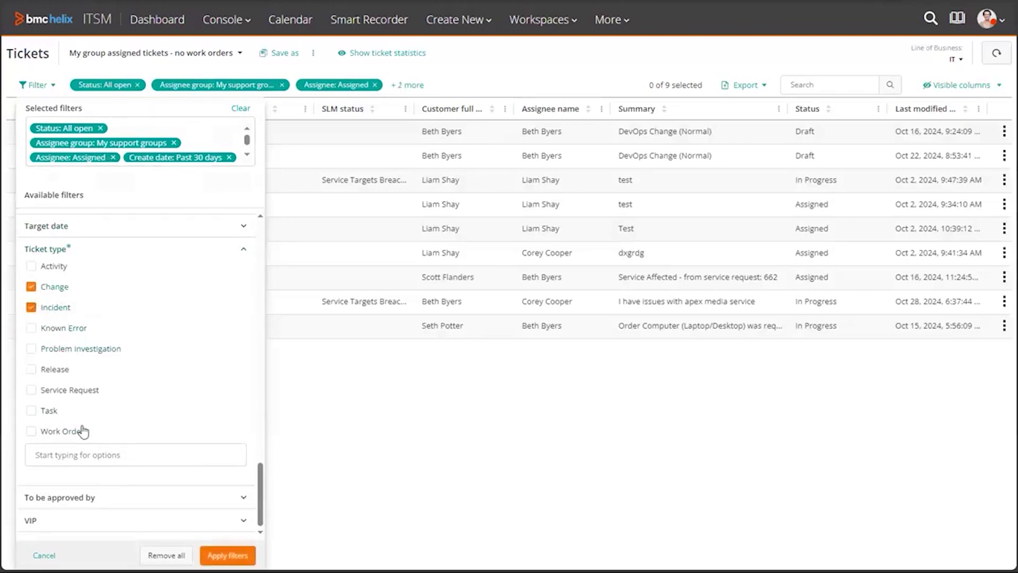
left_click(228, 555)
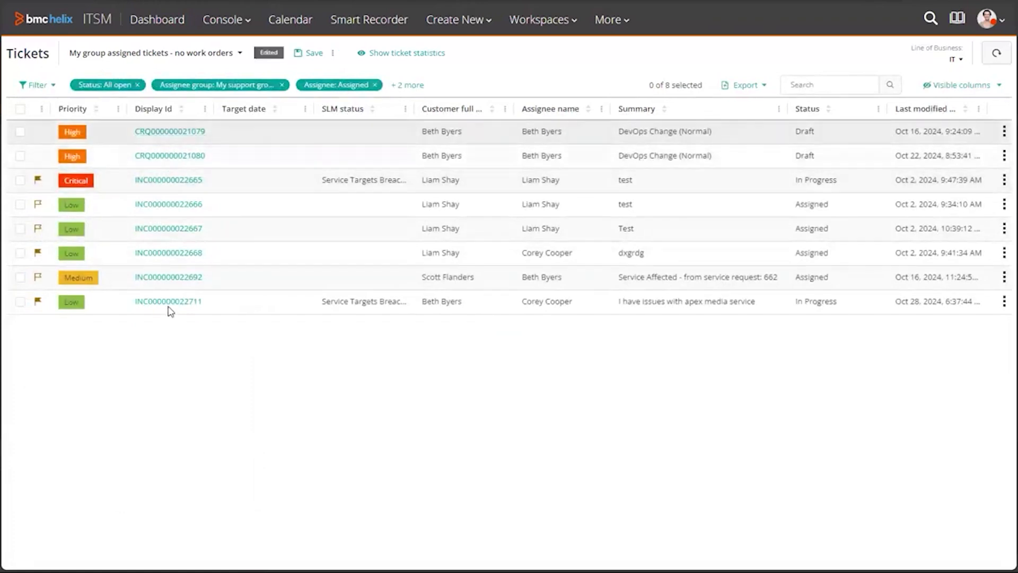
Check the additional applied filters, including ticket type, and save the changes to the edited preset.
left_click(407, 90)
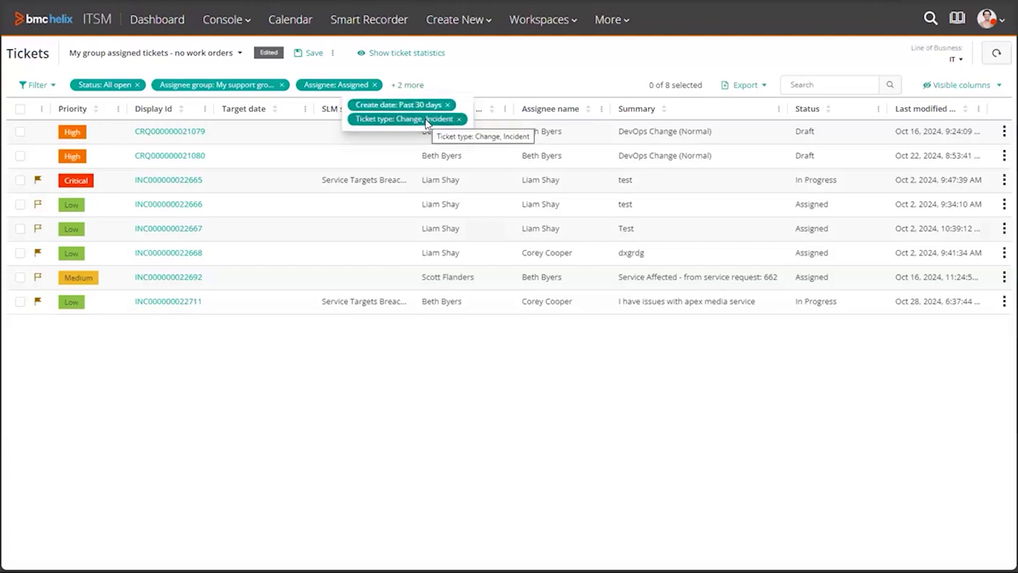
left_click(476, 66)
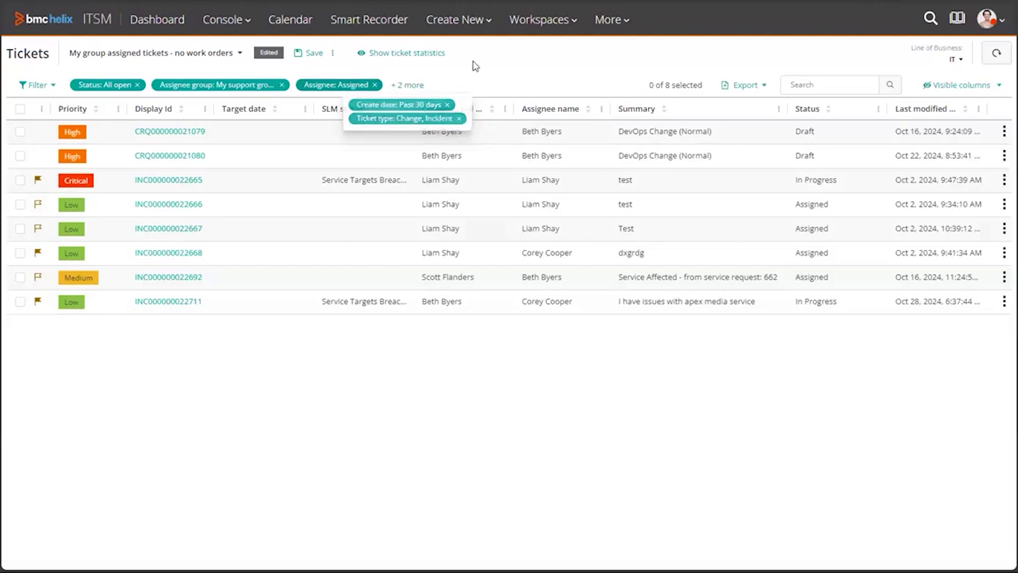
left_click(313, 56)
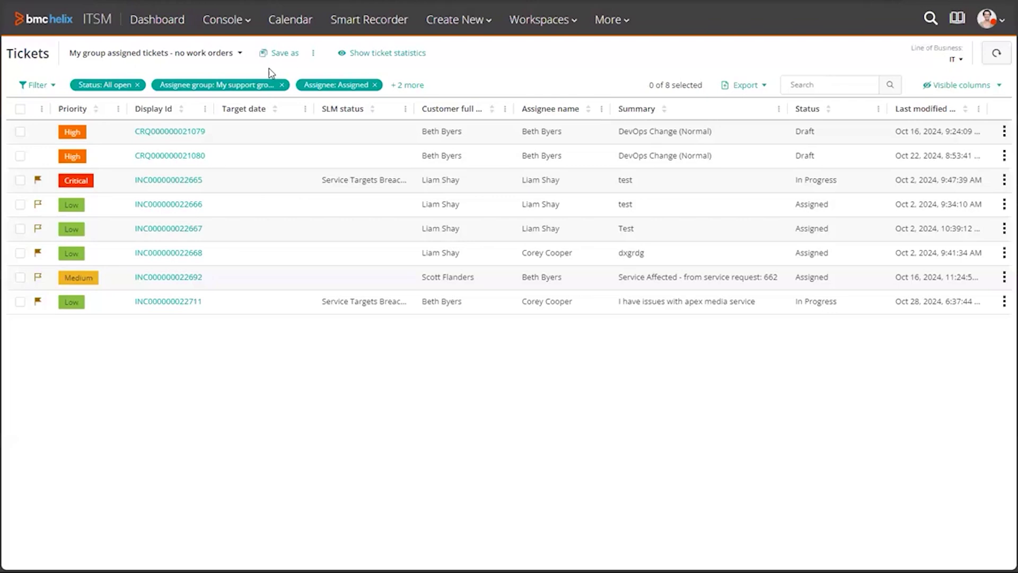
Switch the ticket list to the All open incidents preset and from there to All open Work Orders.
left_click(211, 54)
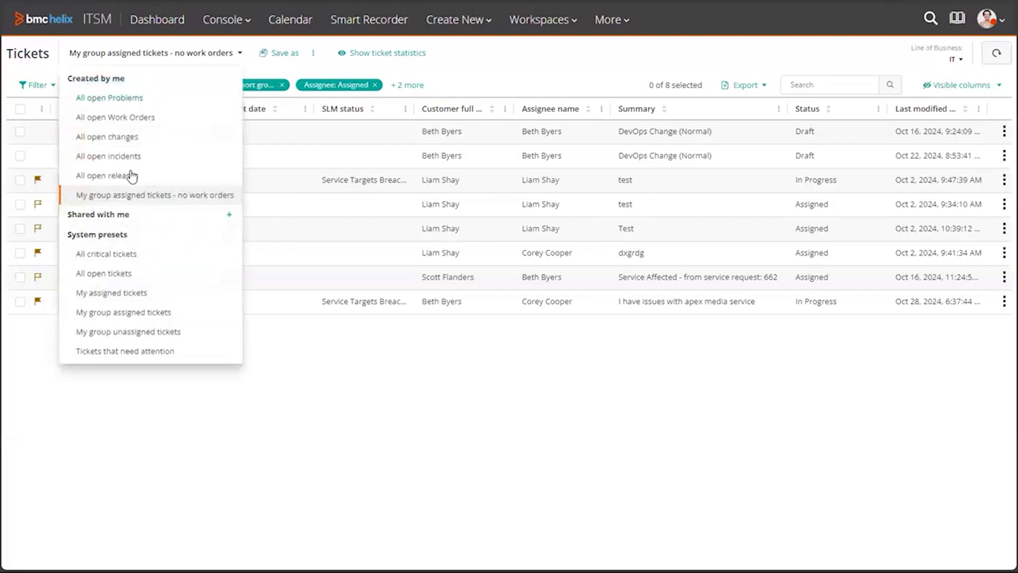
left_click(127, 157)
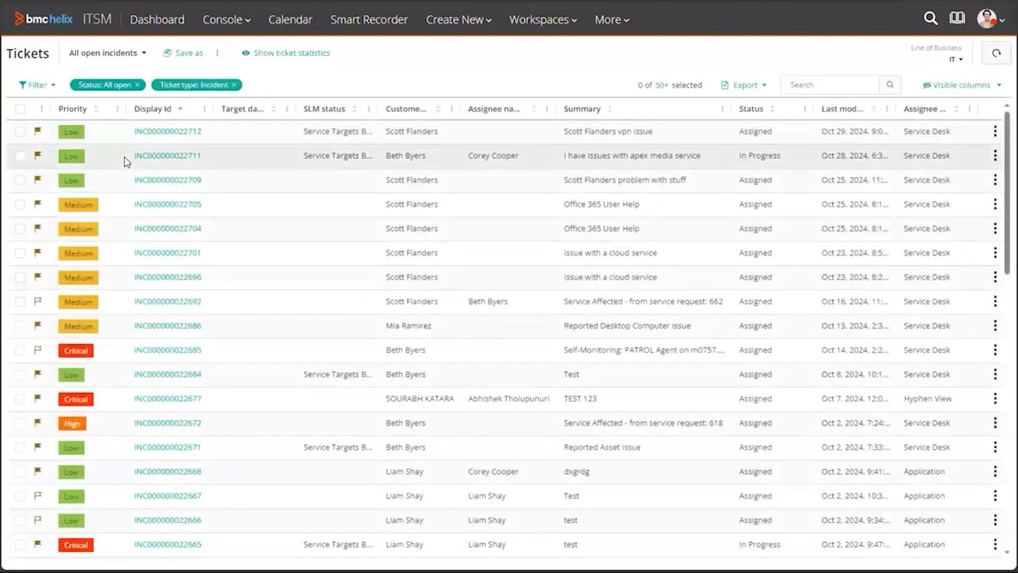
left_click(138, 55)
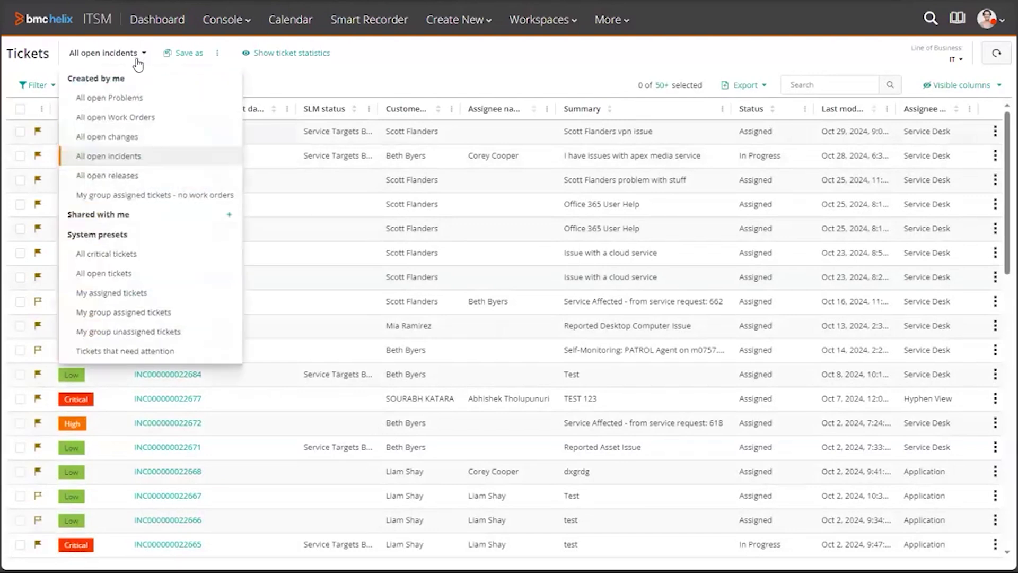
left_click(139, 118)
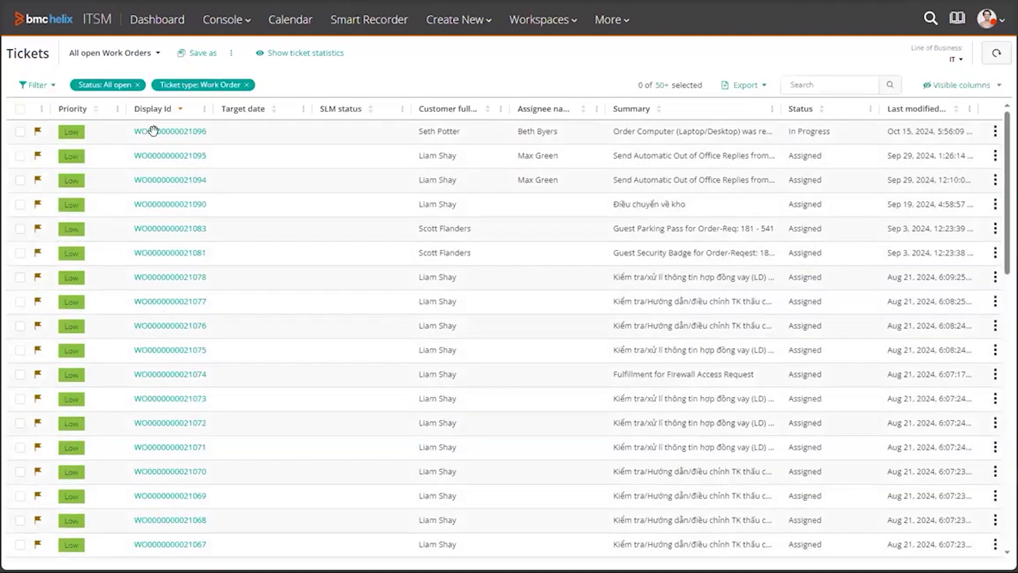
Open the first work order in the list to view its details, and return to the Ticket Console.
left_click(157, 137)
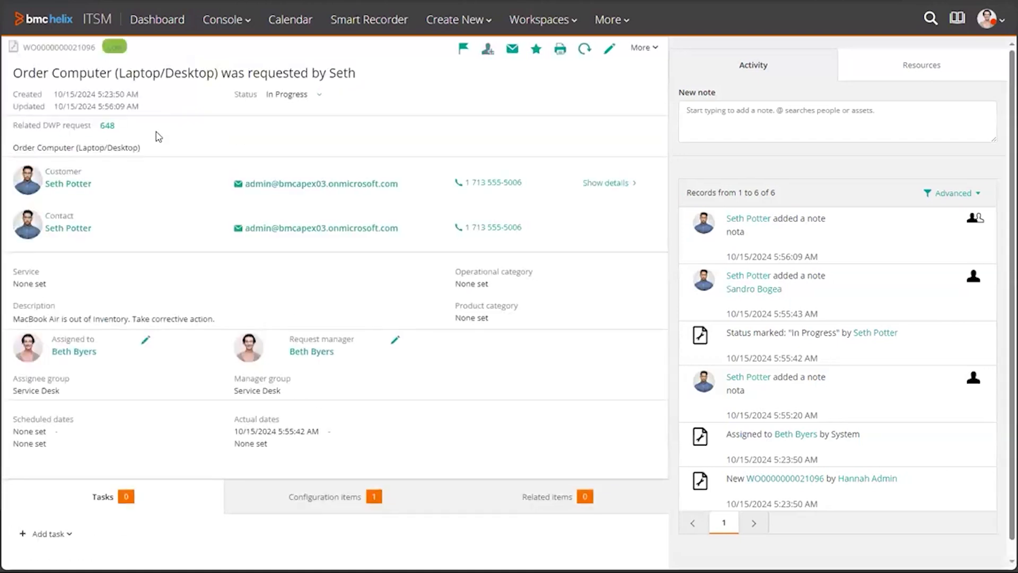
left_click(212, 27)
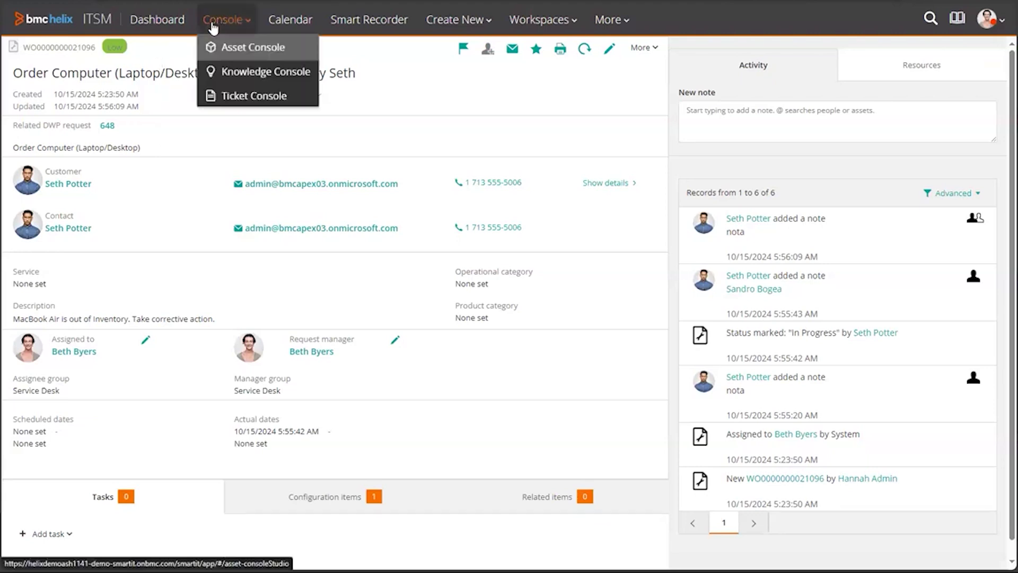
left_click(236, 96)
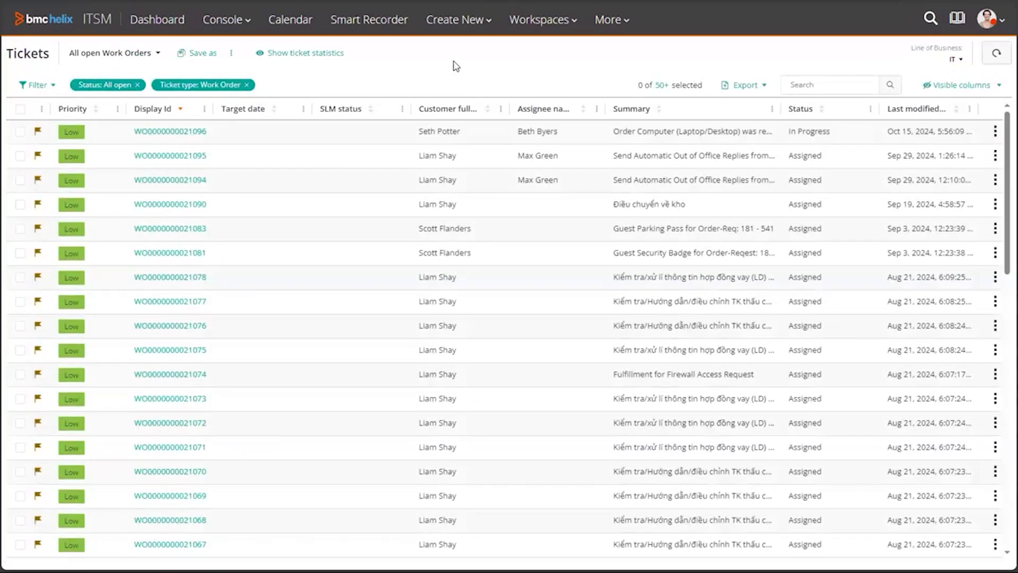
Load the All open incidents preset and check the sort options of the Display Id column.
left_click(120, 59)
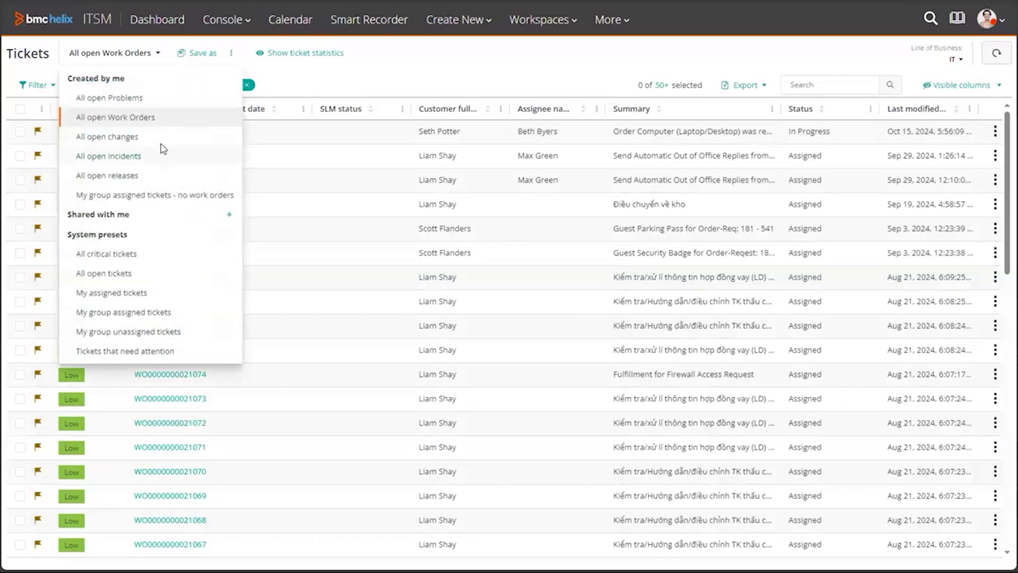
left_click(154, 153)
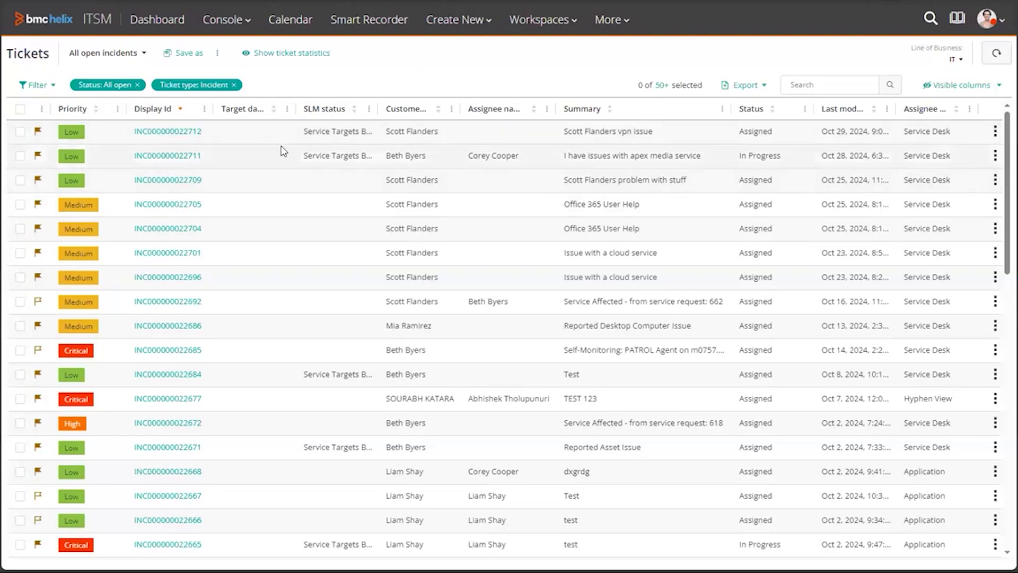
left_click(204, 111)
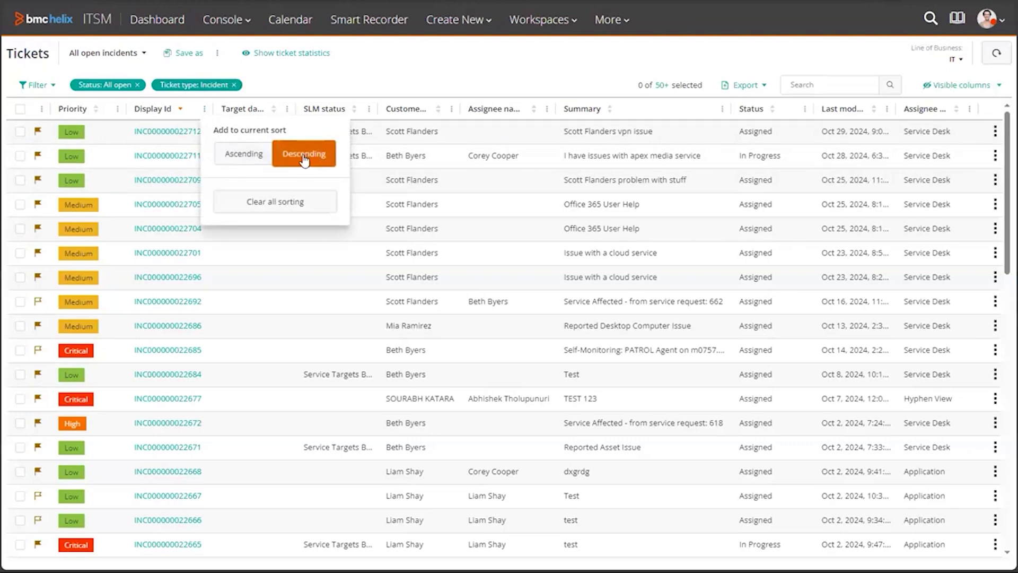
left_click(378, 73)
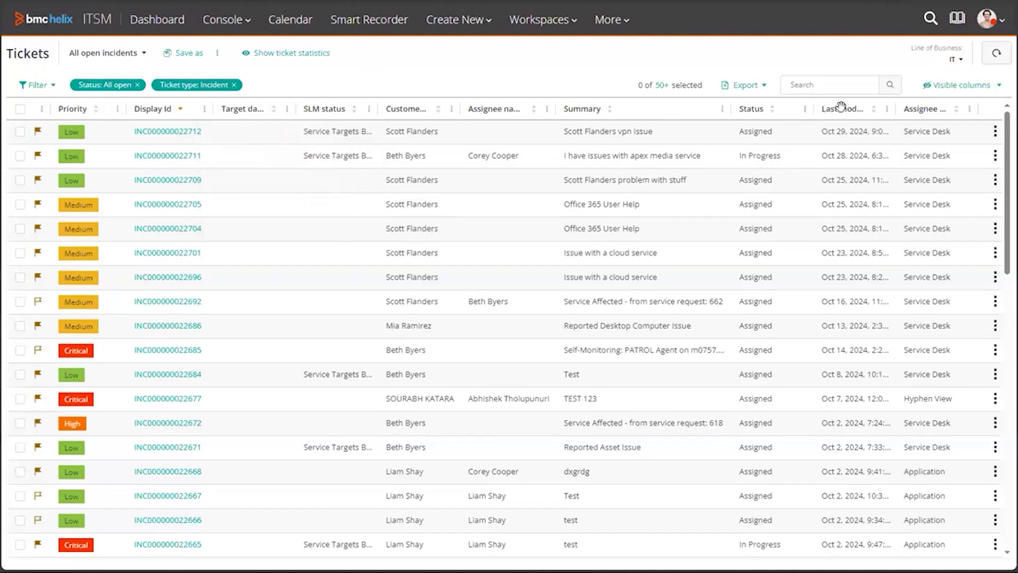
Add the Status column in descending order to the current sort, and remove it from the sort again.
left_click(802, 109)
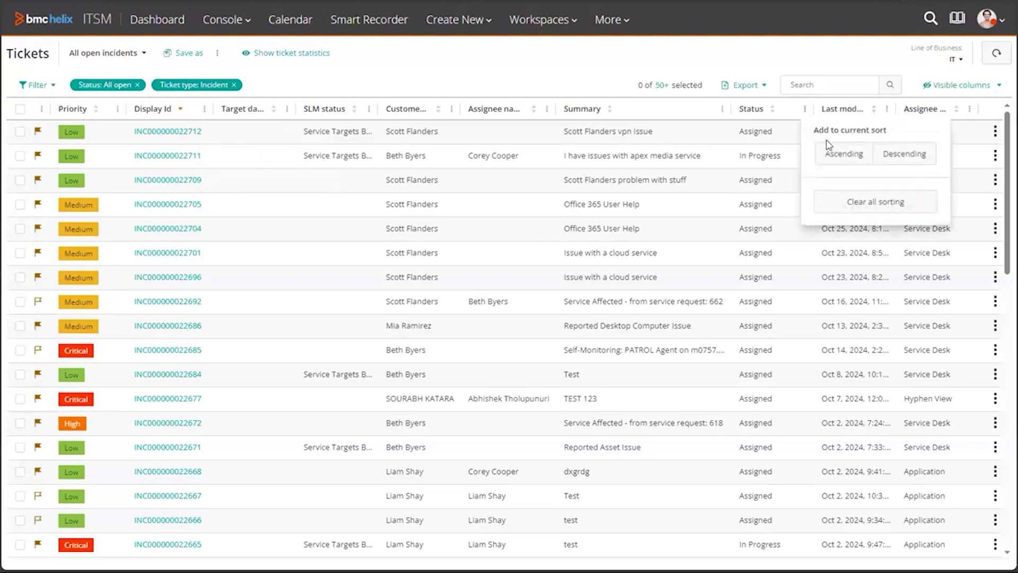
left_click(890, 151)
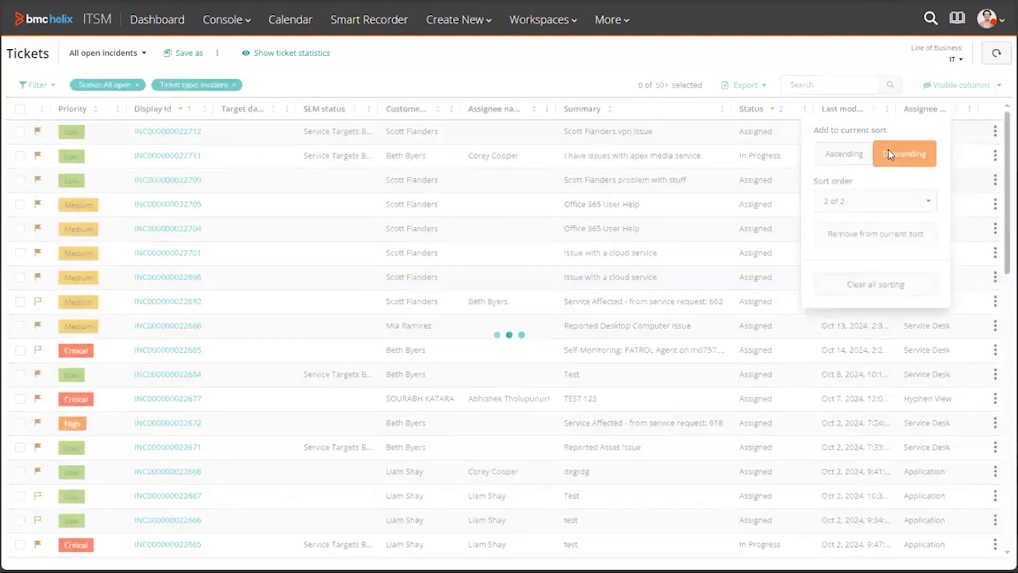
left_click(889, 237)
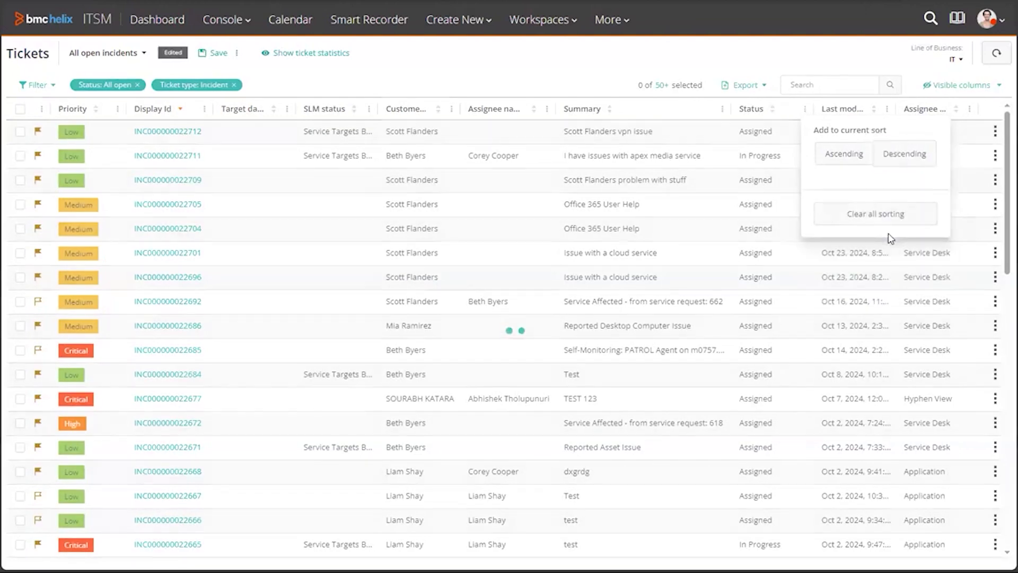
left_click(555, 53)
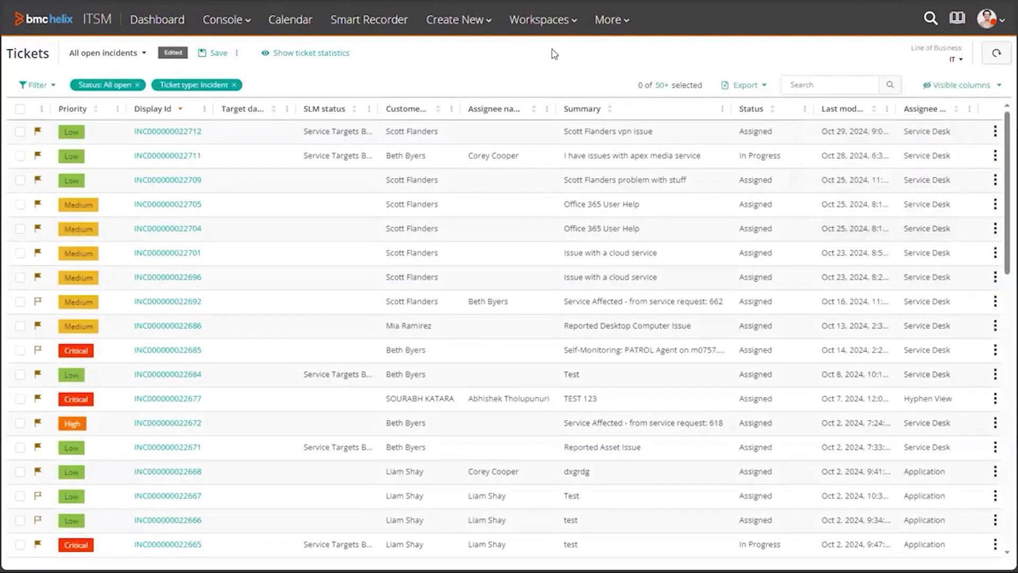
Search the open incidents for "cloud" and clear the search.
left_click(817, 82)
left_click(817, 83)
type("cloud")
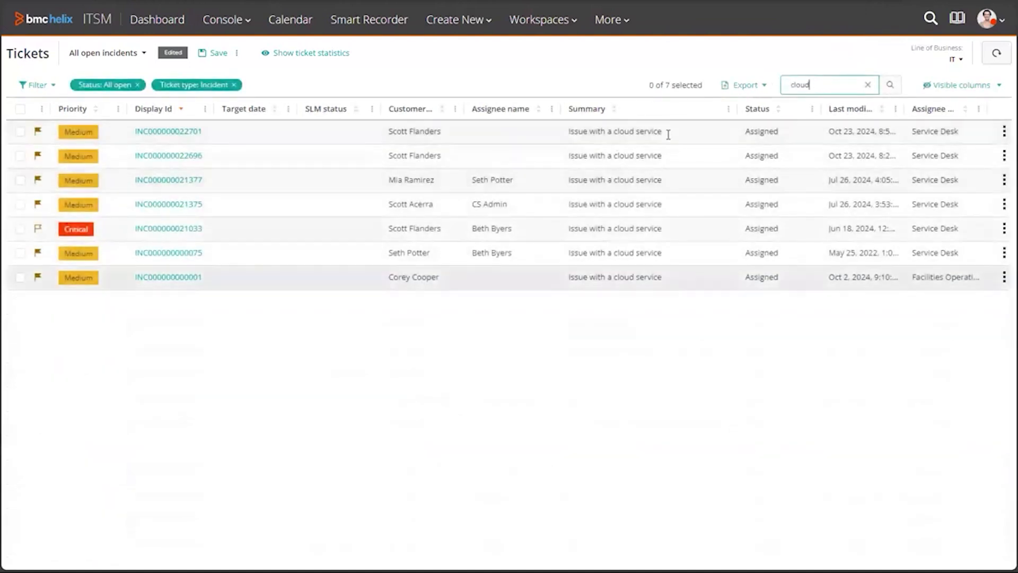
left_click(868, 86)
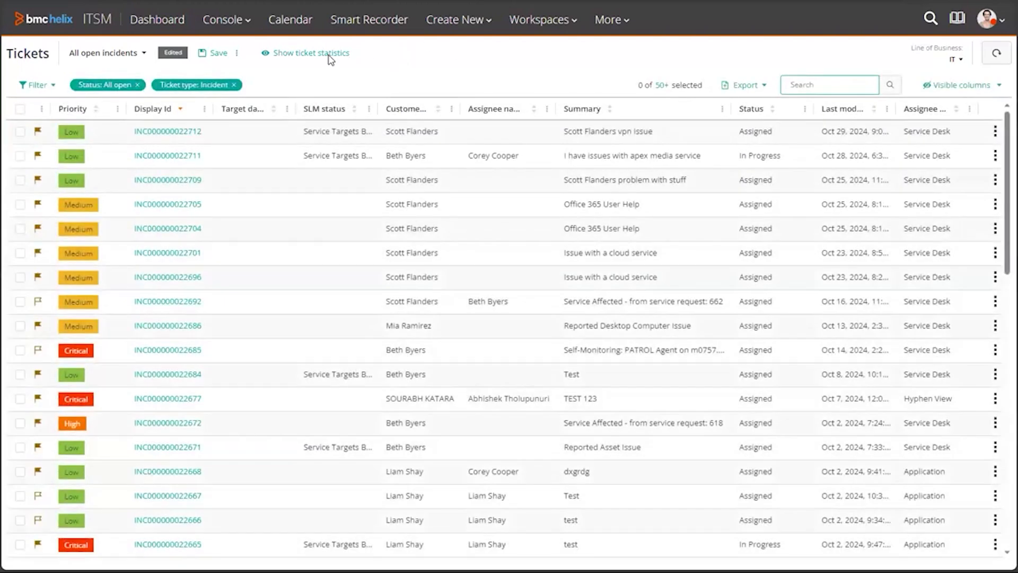
Use the ticket statistics to filter the list to major incidents, and remove the Major incident filter.
left_click(329, 57)
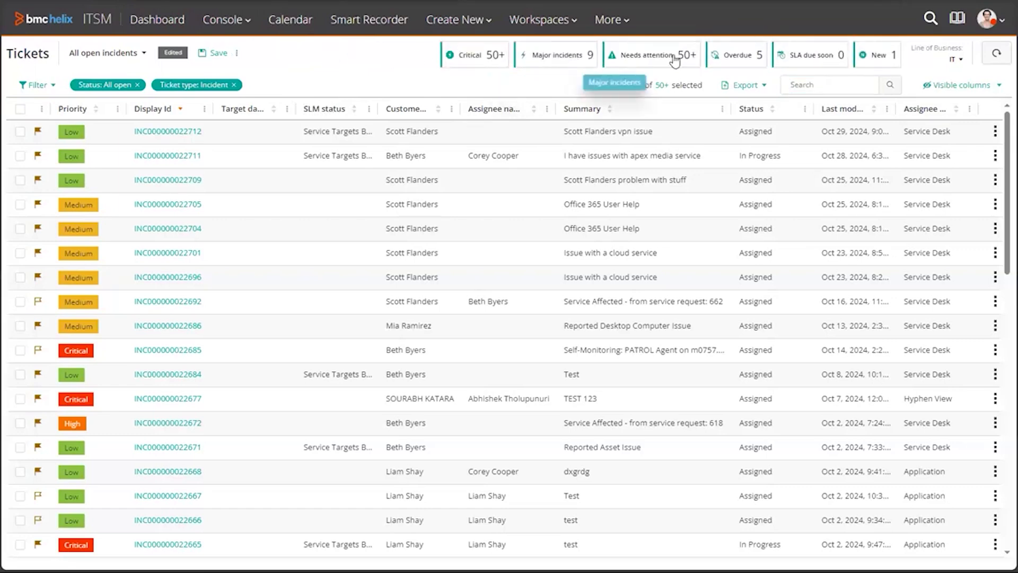
left_click(560, 56)
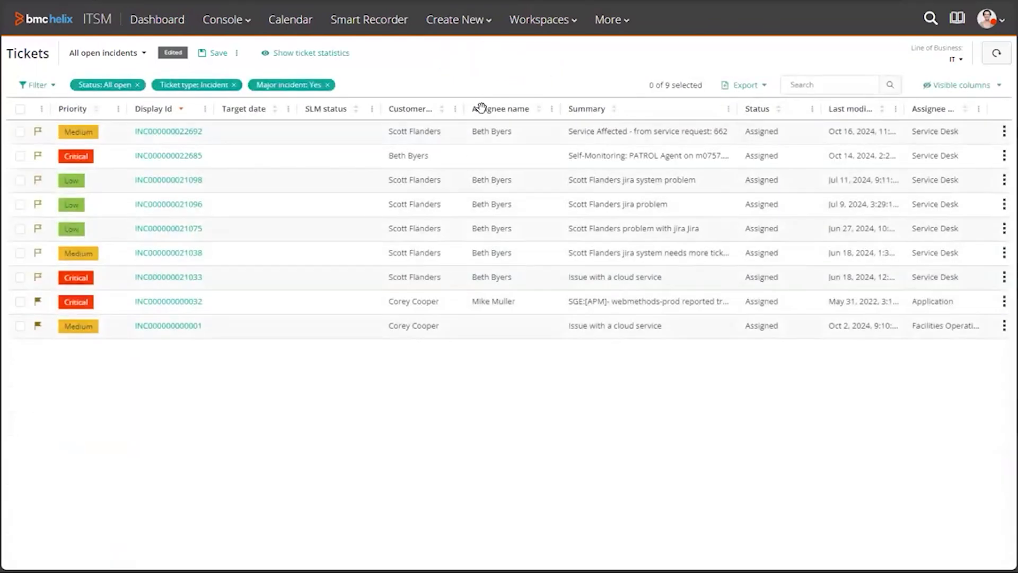
left_click(326, 85)
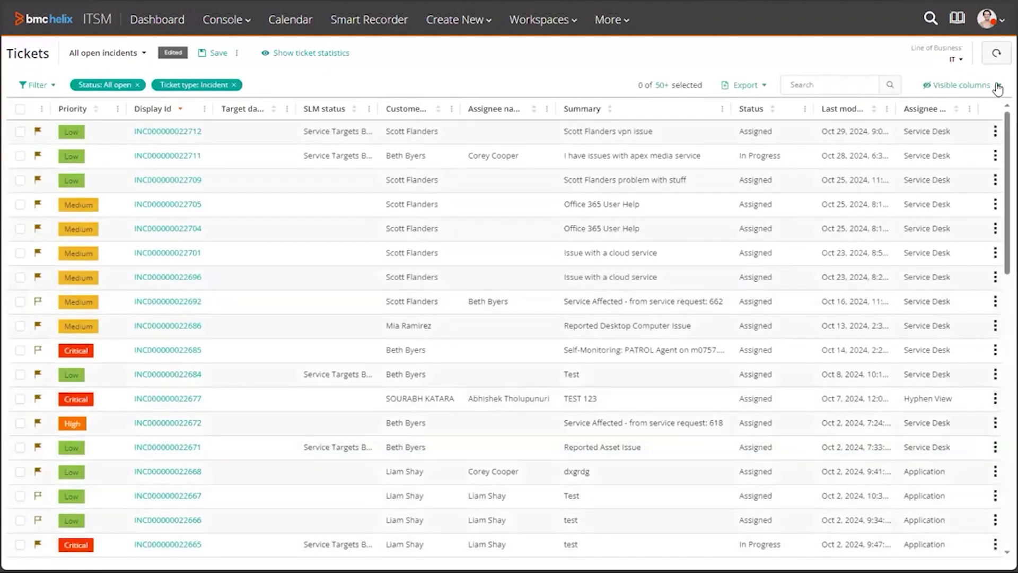
Hide the Assignee name column in the ticket list and make it visible again.
left_click(998, 88)
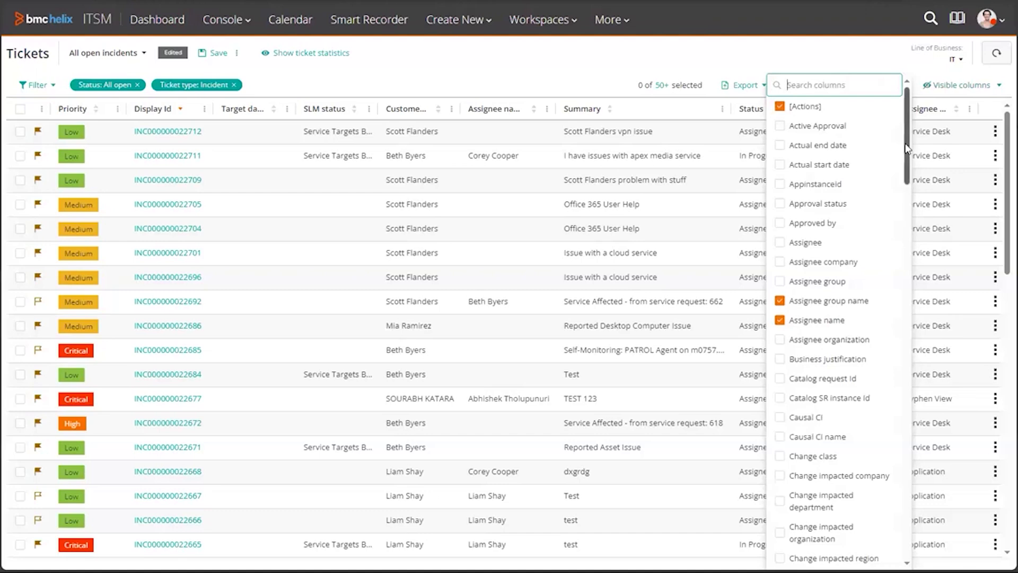
left_click(779, 321)
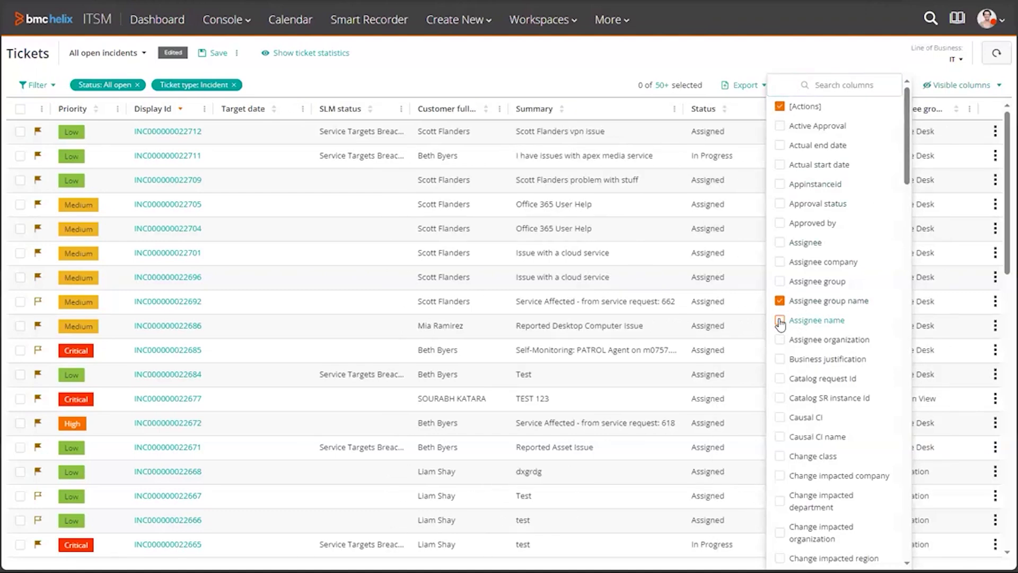
left_click(779, 321)
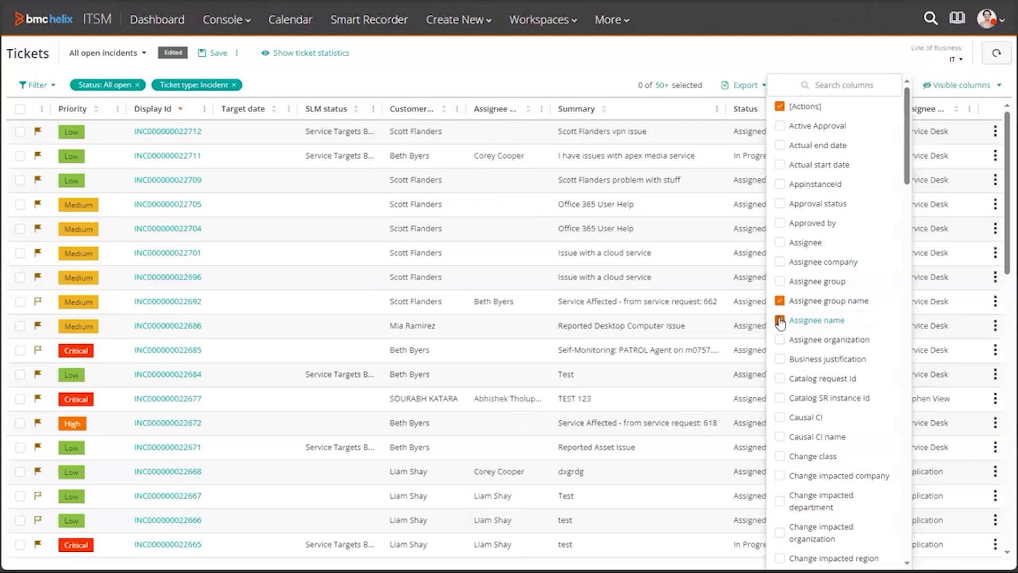
left_click(585, 69)
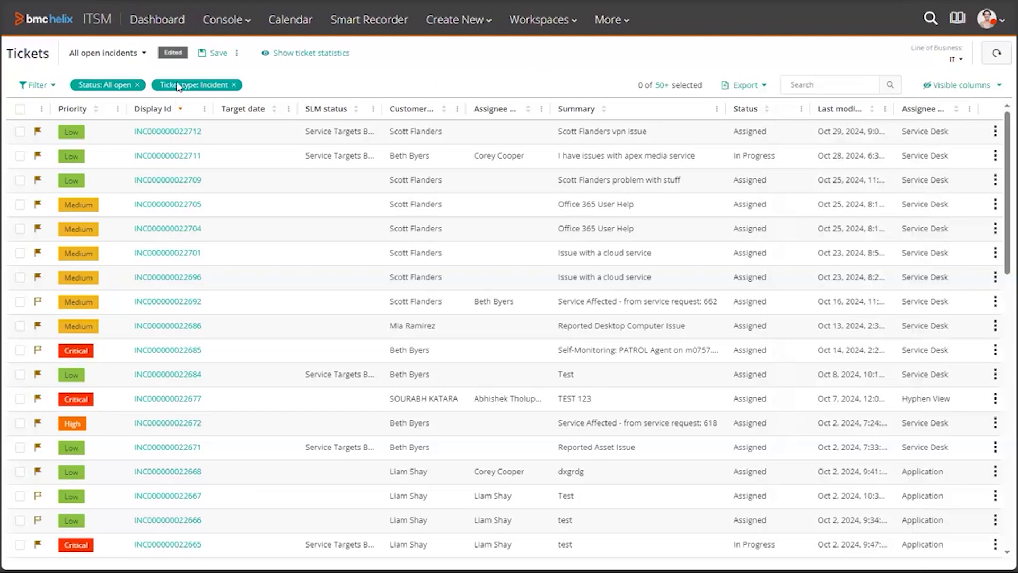
left_click(137, 56)
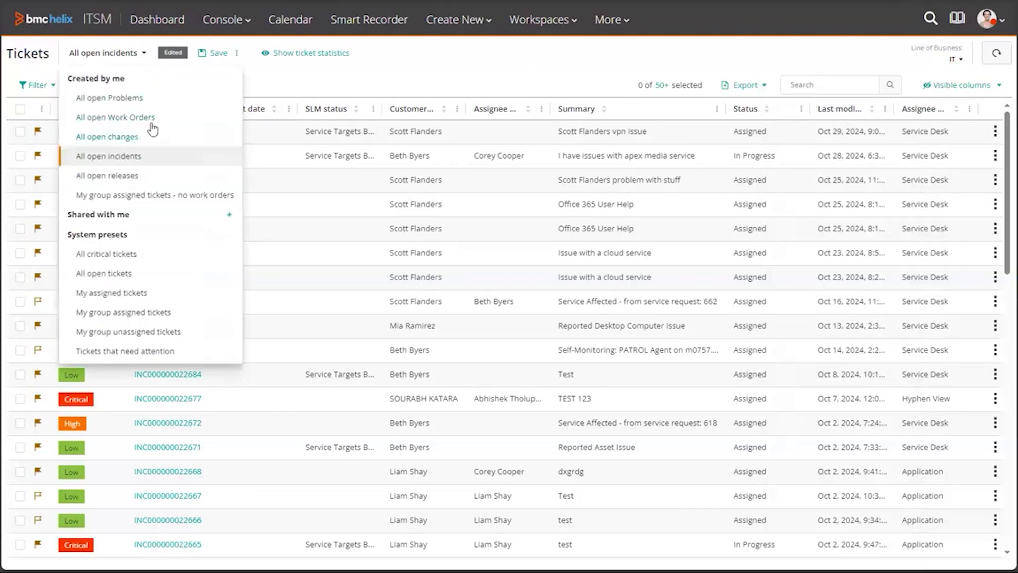
left_click(419, 79)
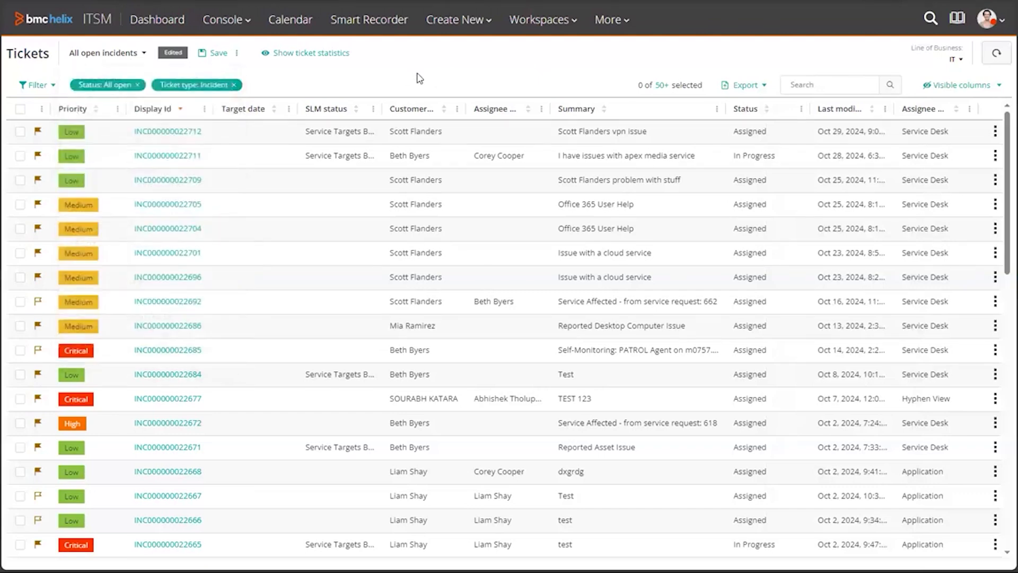
right_click(156, 132)
left_click(186, 142)
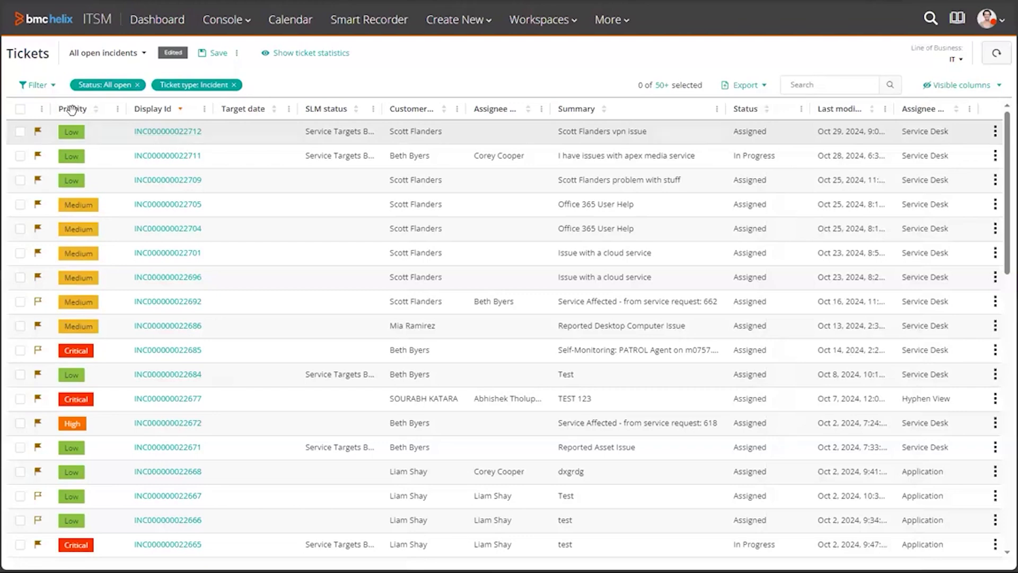
Select all filtered tickets in the list to bring up the bulk actions, and deselect them again.
left_click(20, 111)
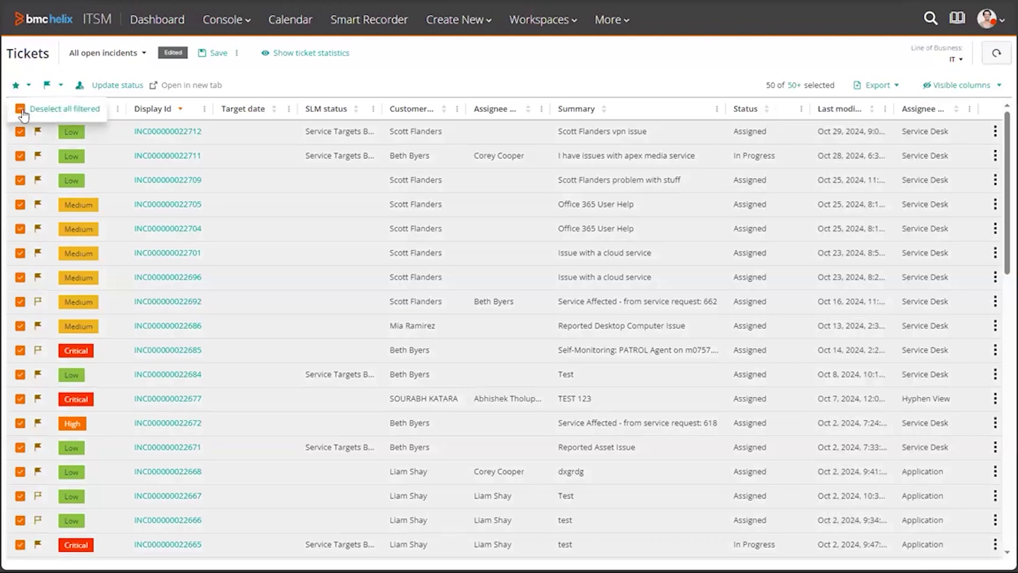
left_click(20, 109)
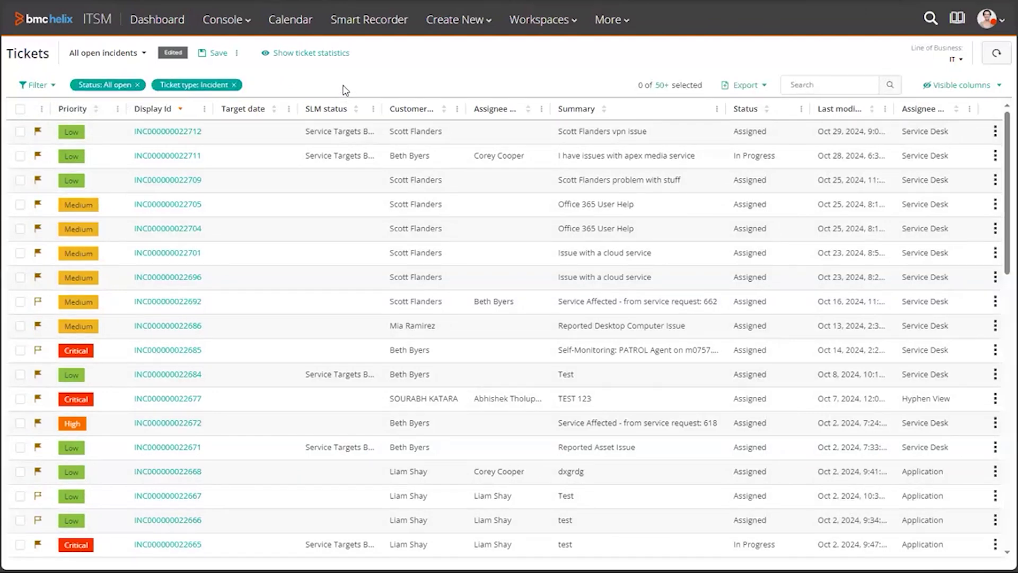
Open the VPN issue incident at the head of the list and post the non-public note "add a note".
left_click(175, 133)
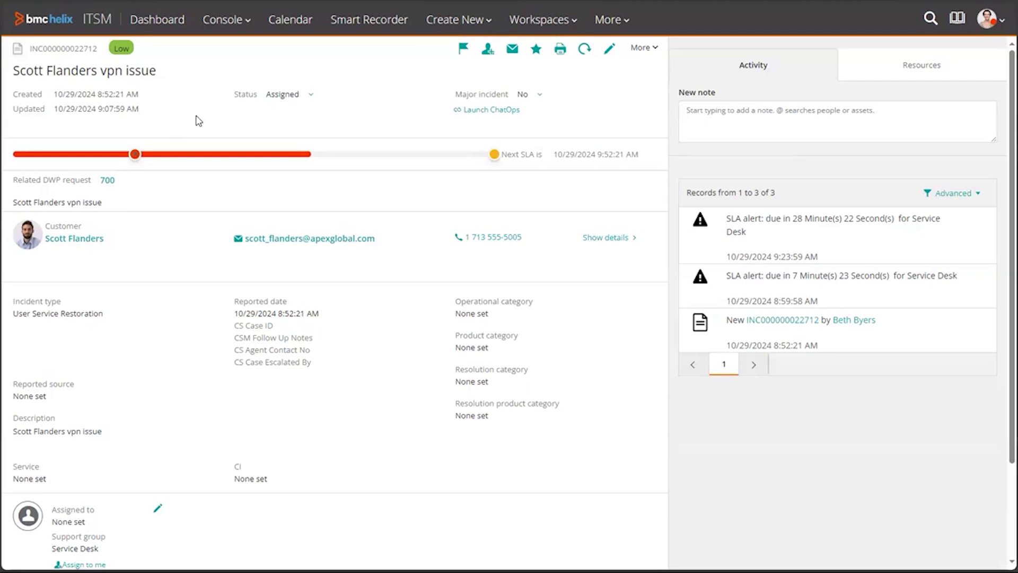
left_click(509, 152)
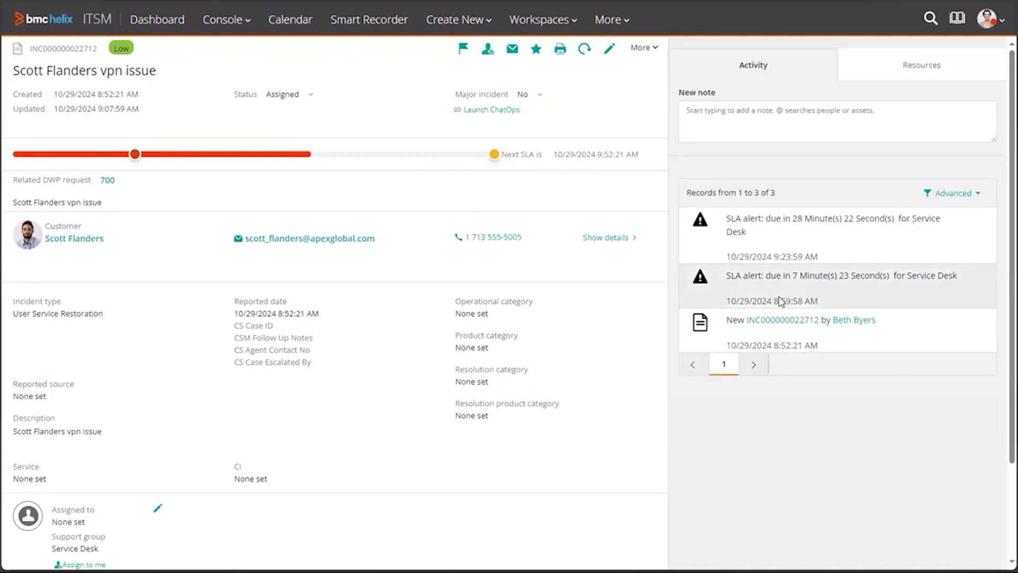
left_click(728, 121)
type("add a note")
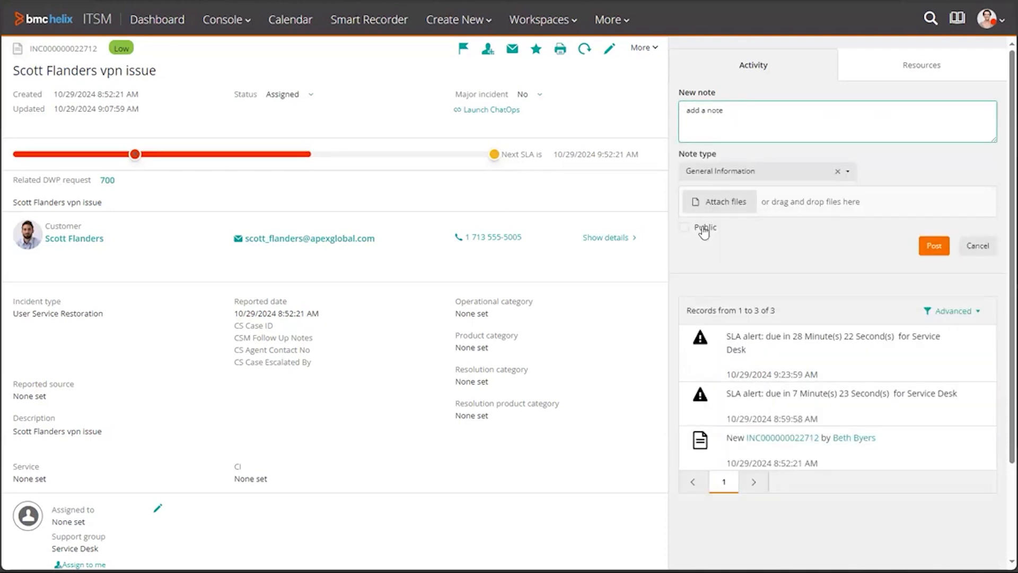
left_click(934, 245)
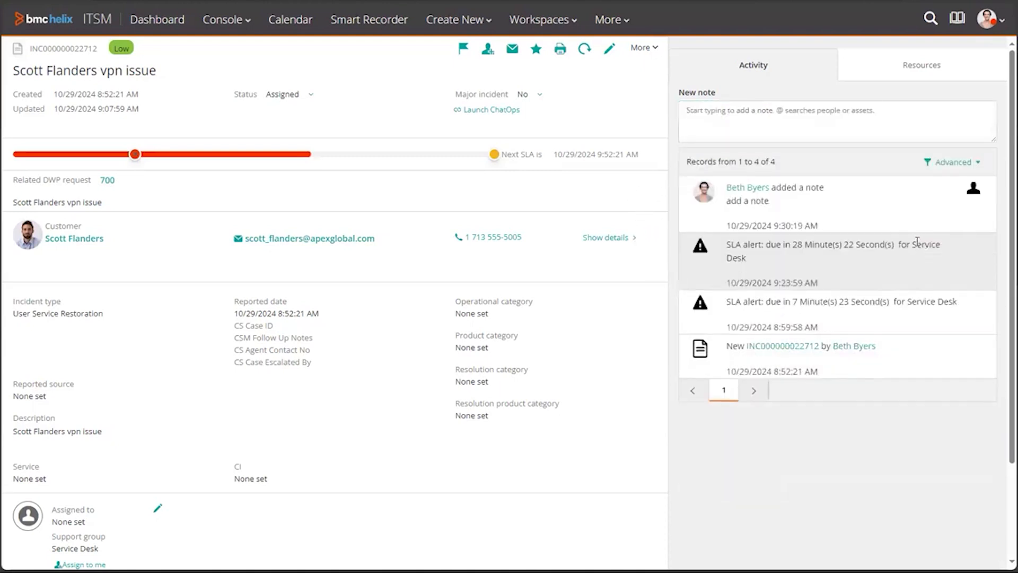
Post a public General Information note on the incident reading "I have more questions".
left_click(740, 116)
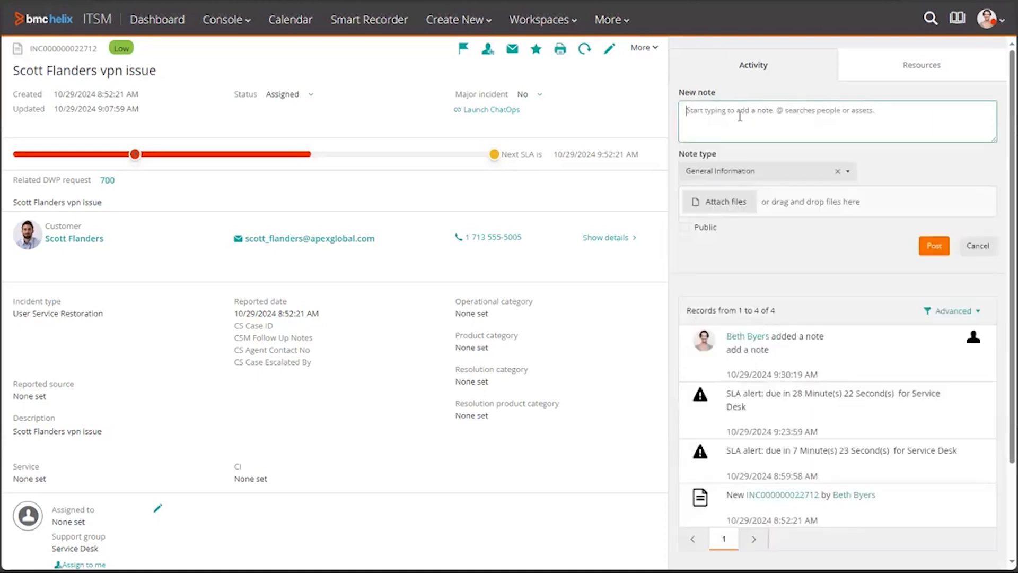
type("I have more questions")
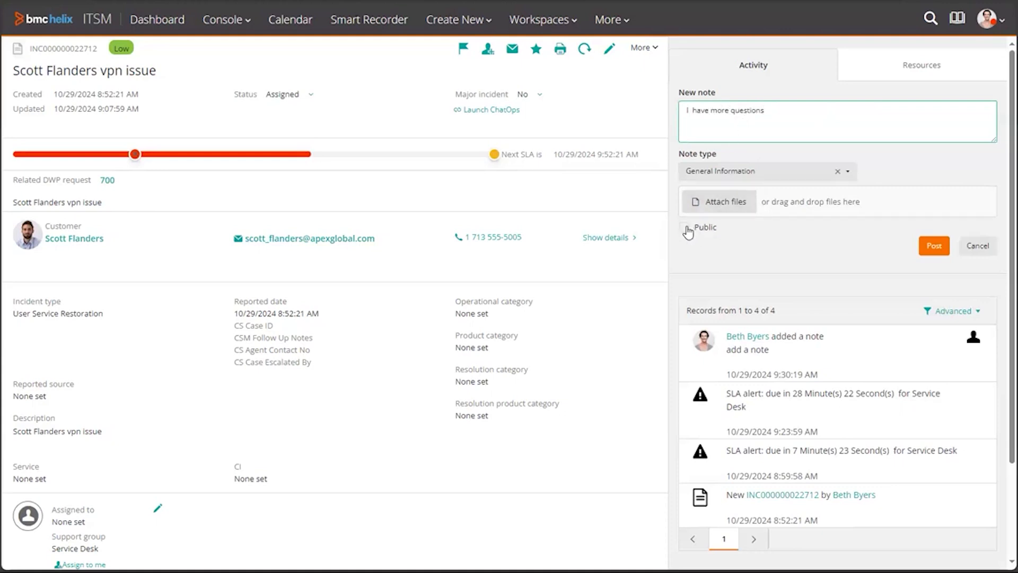
left_click(686, 228)
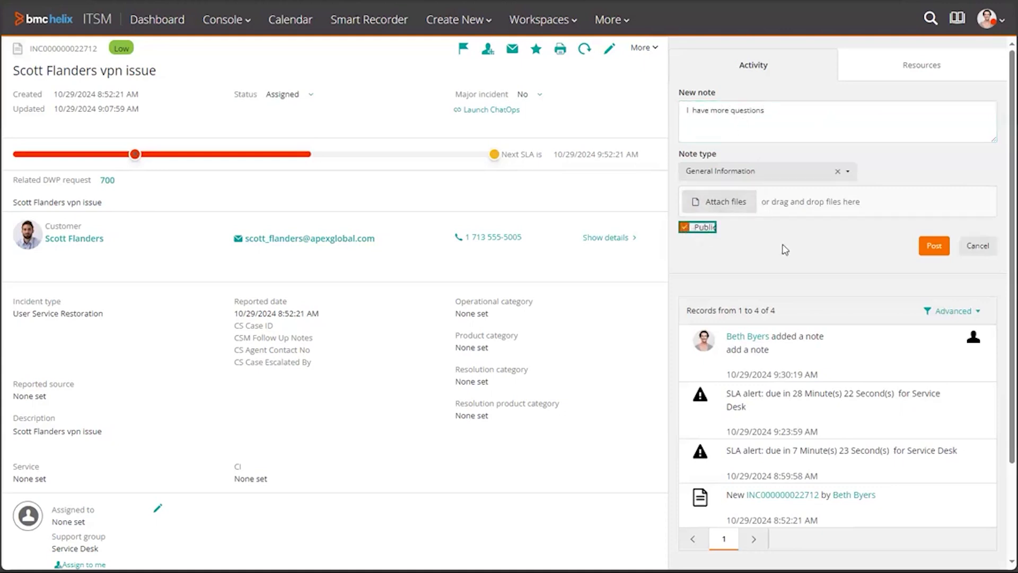
left_click(932, 248)
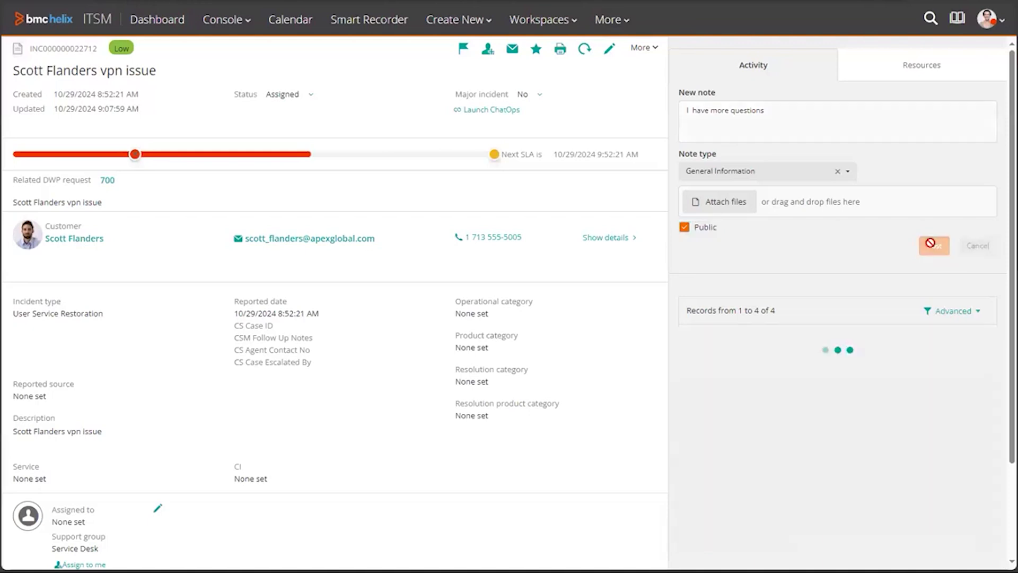
E-mail the incident's customer from the ticket with the message "I have a question", keeping the default subject.
left_click(512, 49)
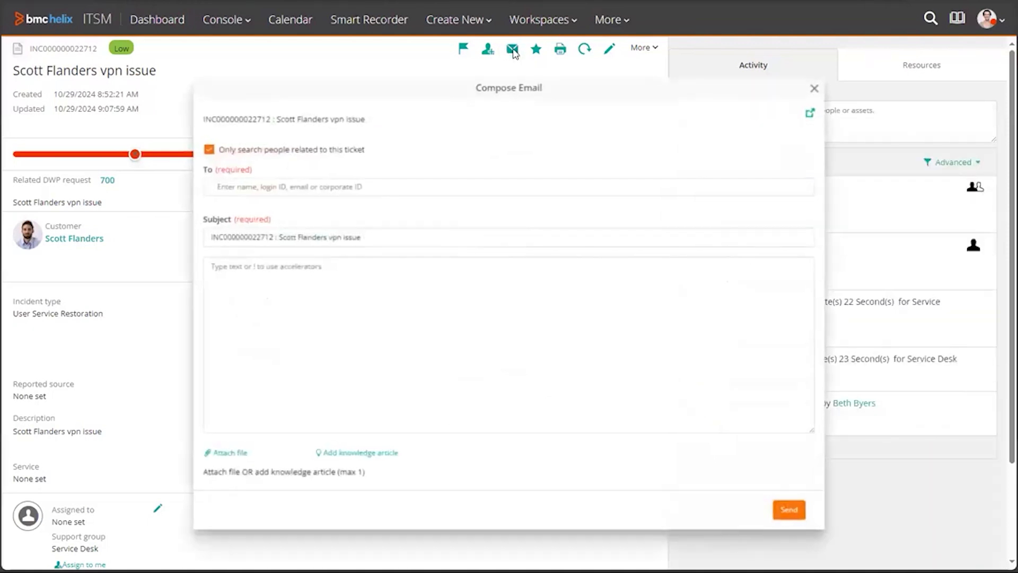
left_click(427, 185)
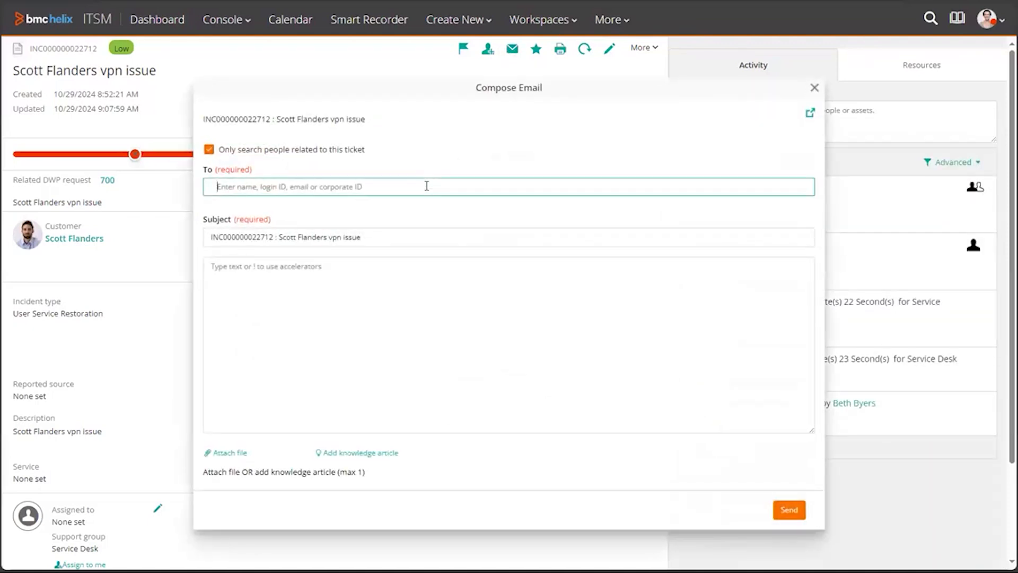
left_click(367, 224)
left_click(348, 275)
type("I have a question")
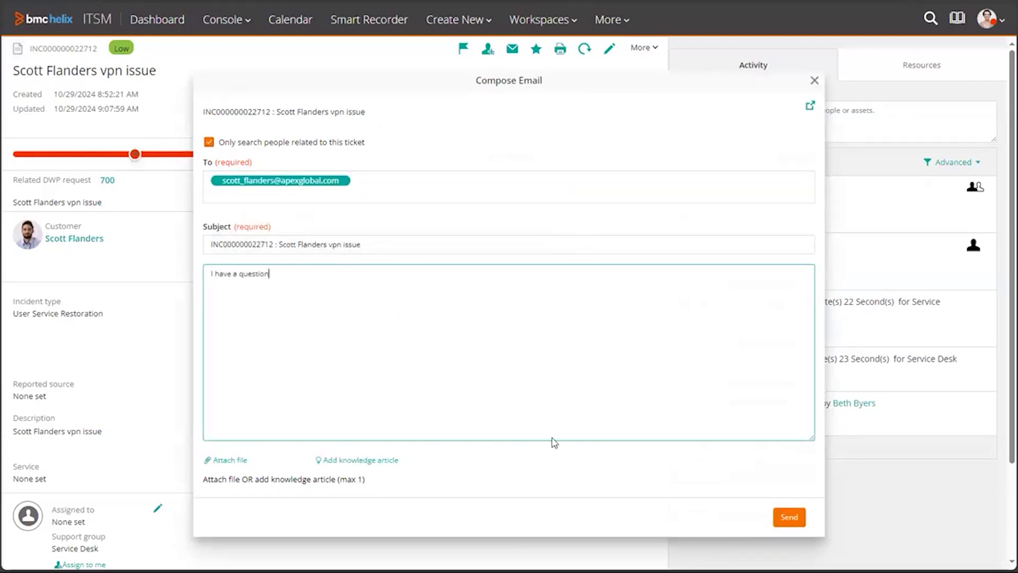
left_click(788, 517)
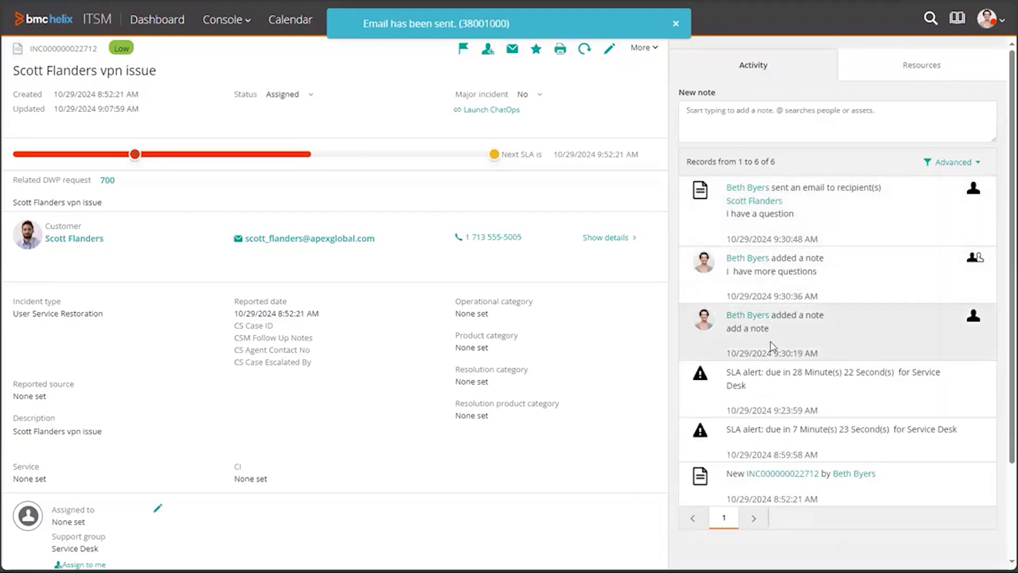
Assign the incident to yourself.
scroll(229, 304, "down", 3)
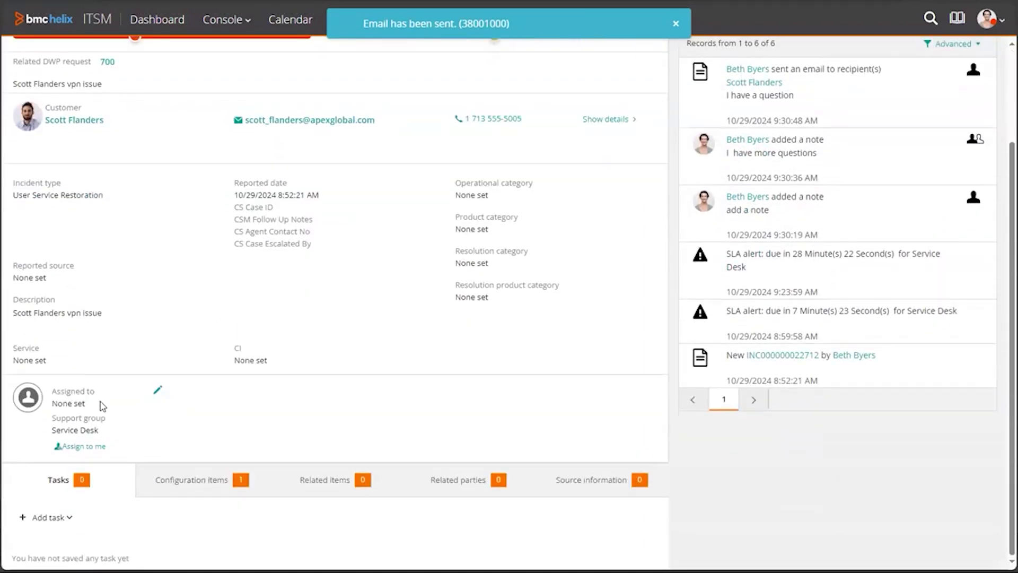
left_click(96, 446)
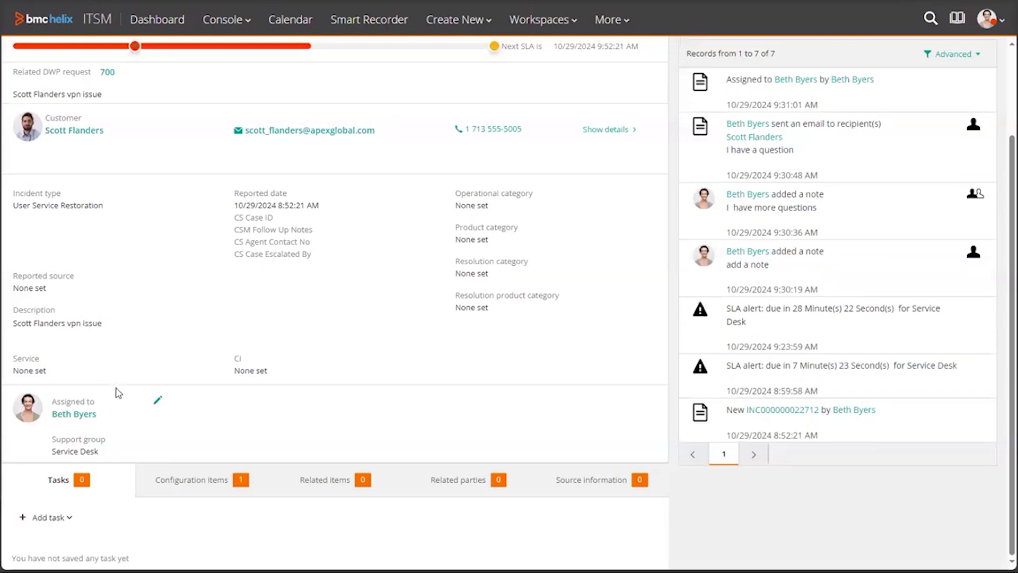
scroll(119, 384, "up", 2)
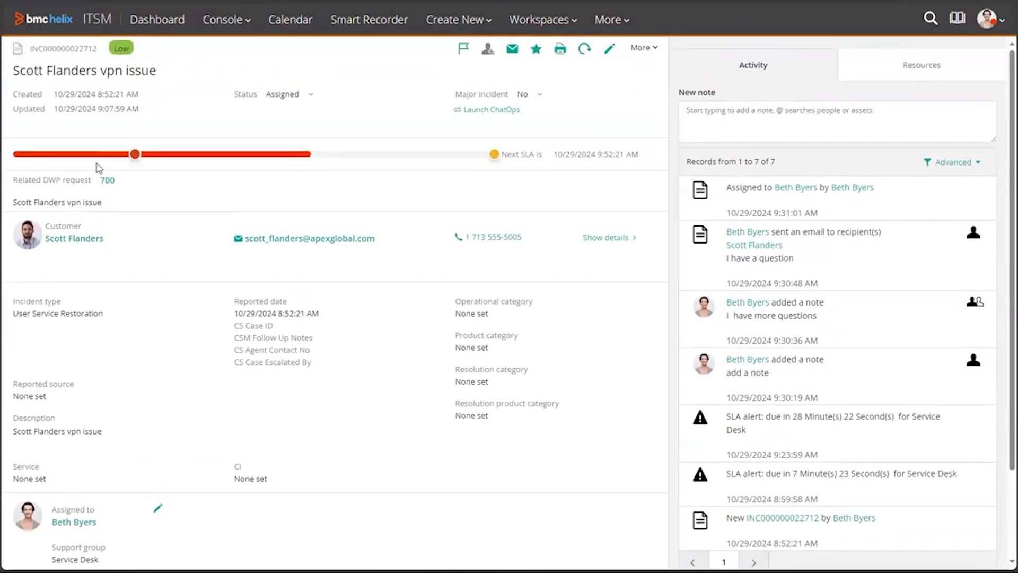
Open the incident for editing and examine the Operational category and Product category fields.
left_click(611, 50)
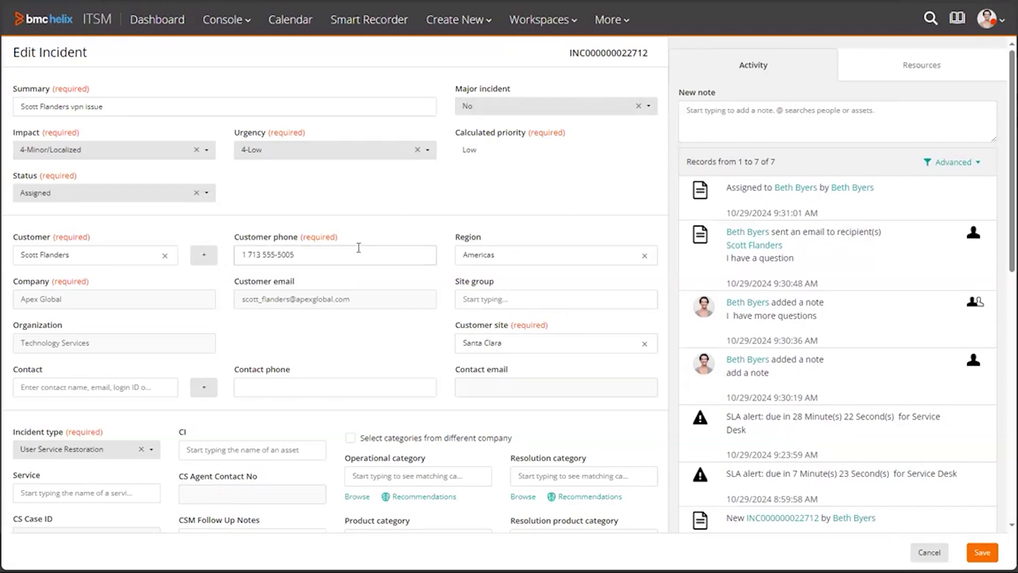
scroll(358, 247, "down", 5)
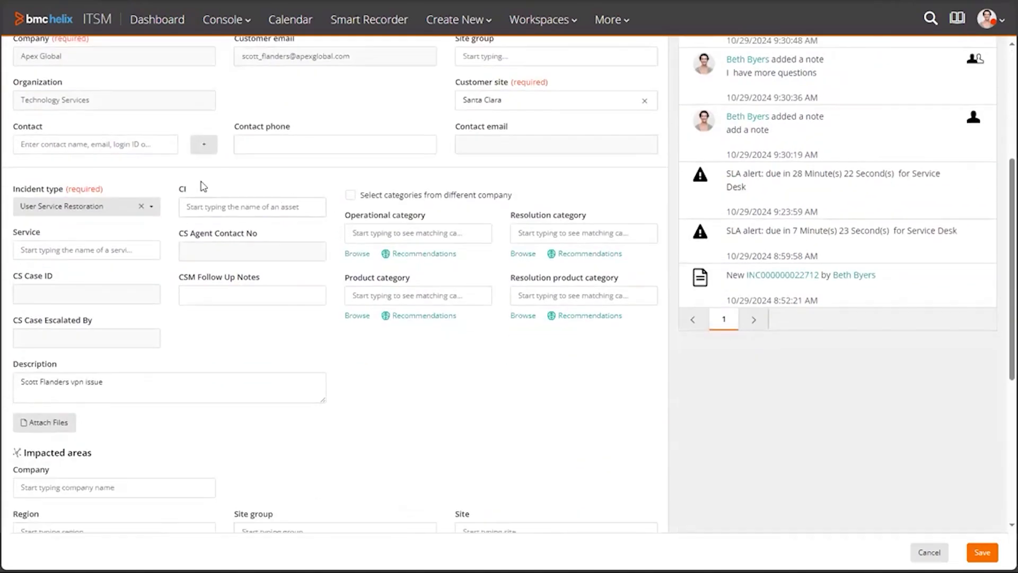
left_click_drag(429, 216, 345, 216)
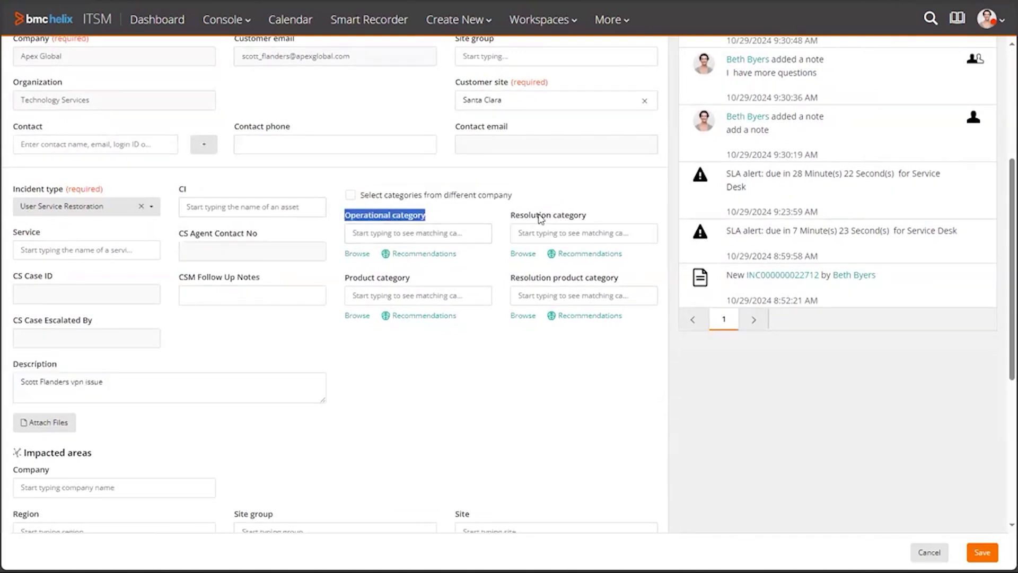
left_click_drag(406, 277, 336, 279)
left_click(412, 340)
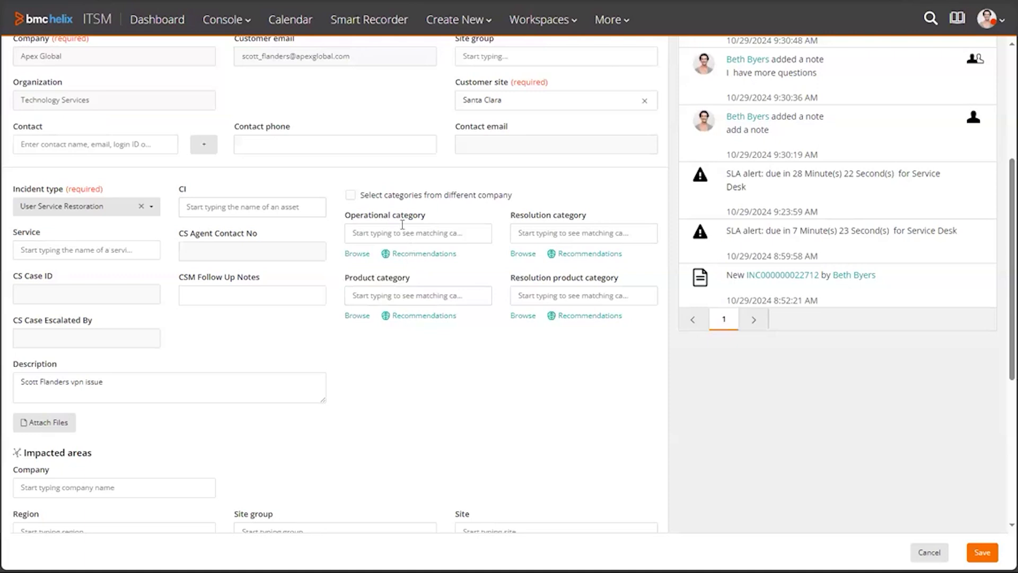
Browse the operational category tiers to set Change, Server and Provision, and clear all three tiers.
left_click(357, 253)
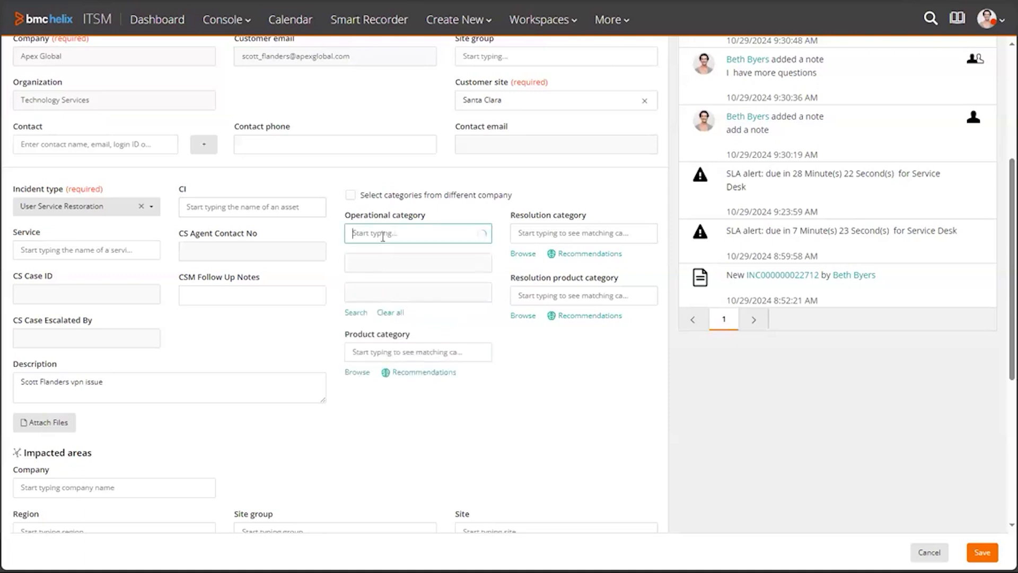
left_click(365, 316)
left_click(382, 264)
left_click(374, 285)
left_click(378, 291)
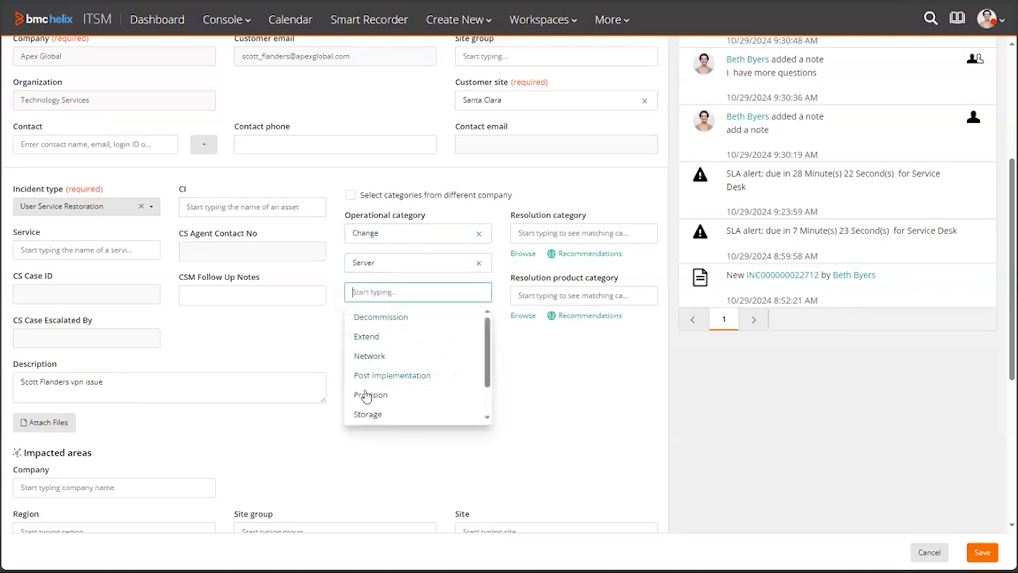
left_click(370, 395)
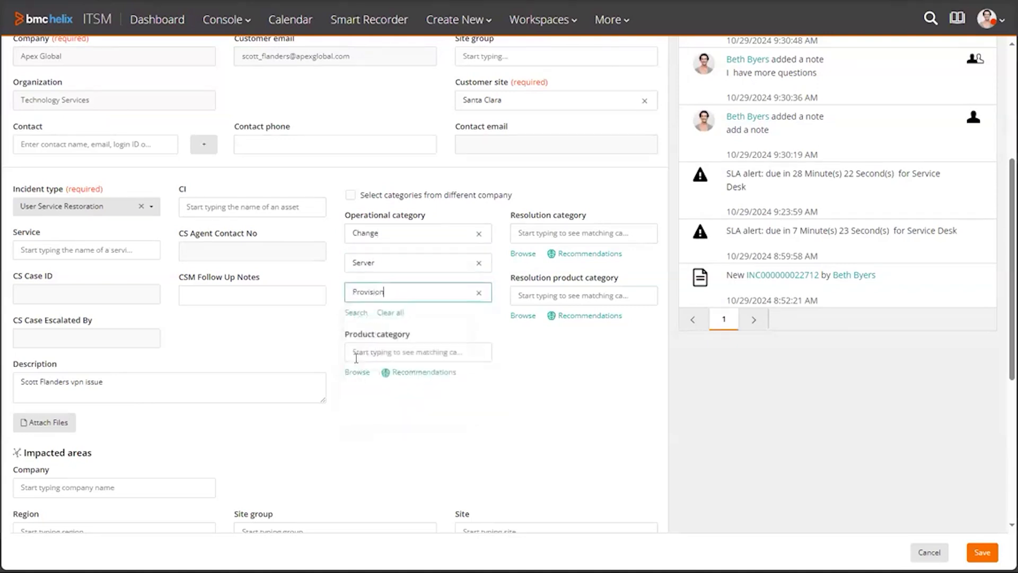
left_click(392, 314)
Search the operational categories for "server", choose Change > Server > Update CMDB, and clear the field again.
left_click(358, 313)
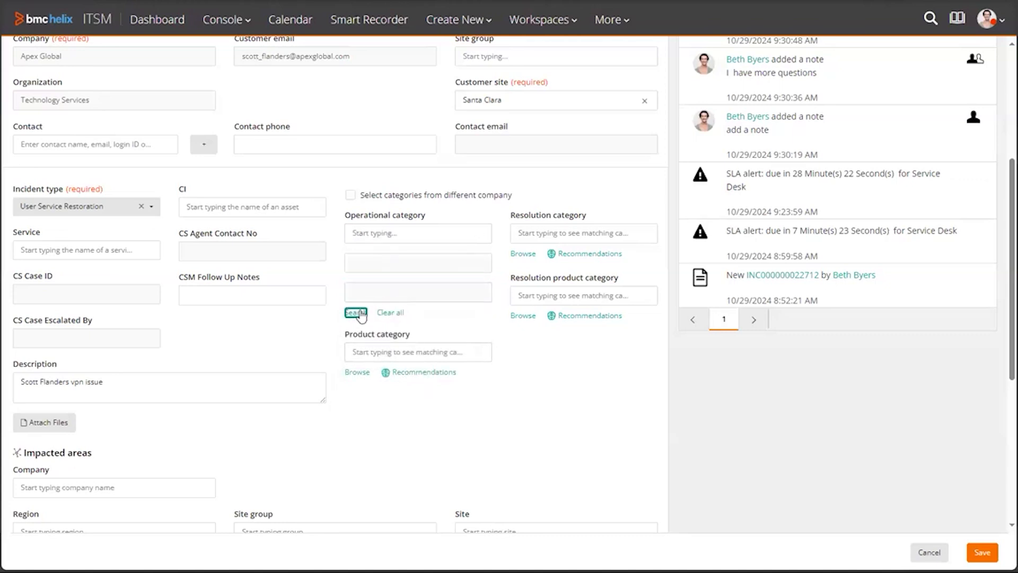
left_click(392, 236)
type("server")
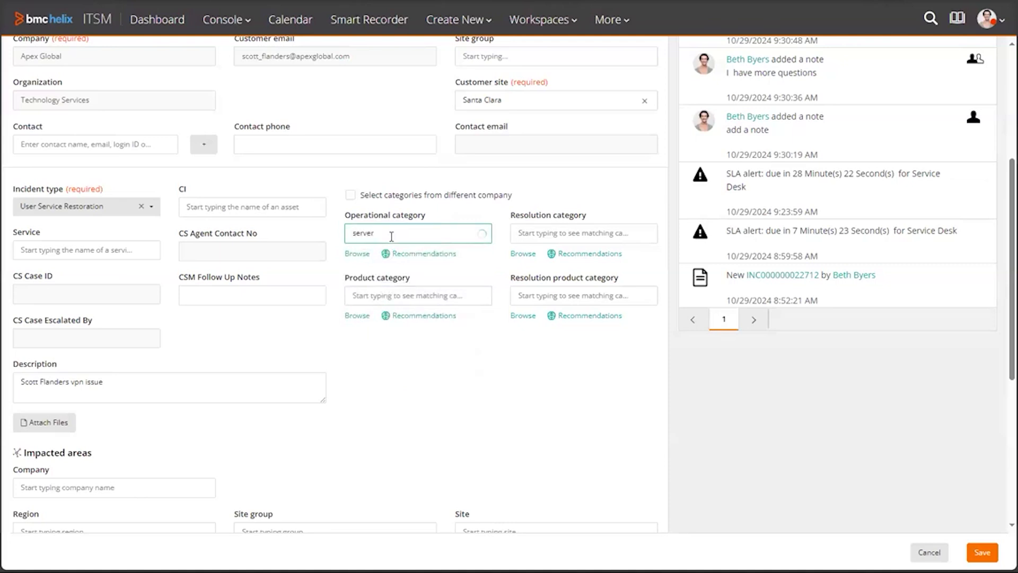
scroll(434, 345, "down", 3)
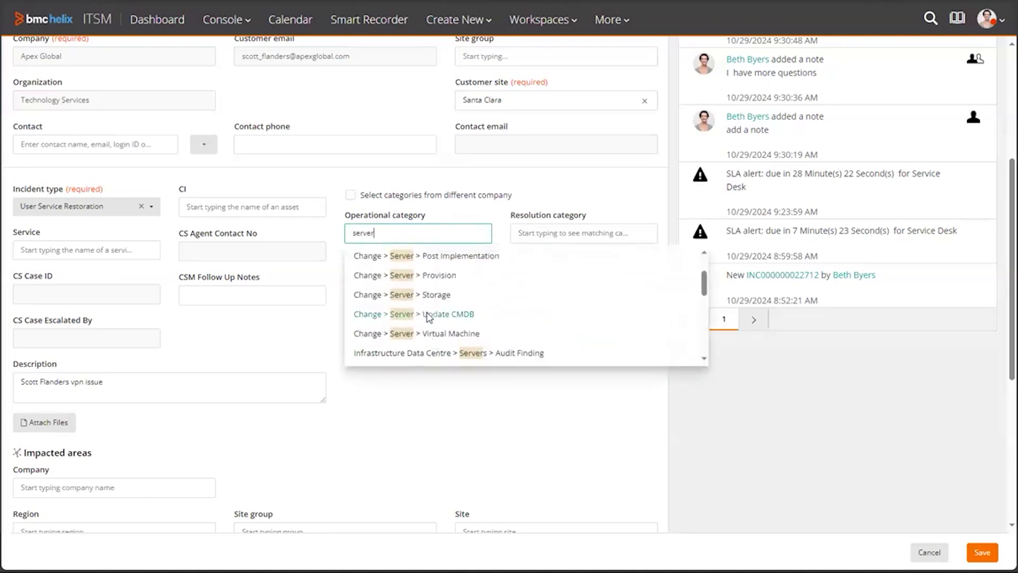
left_click(430, 313)
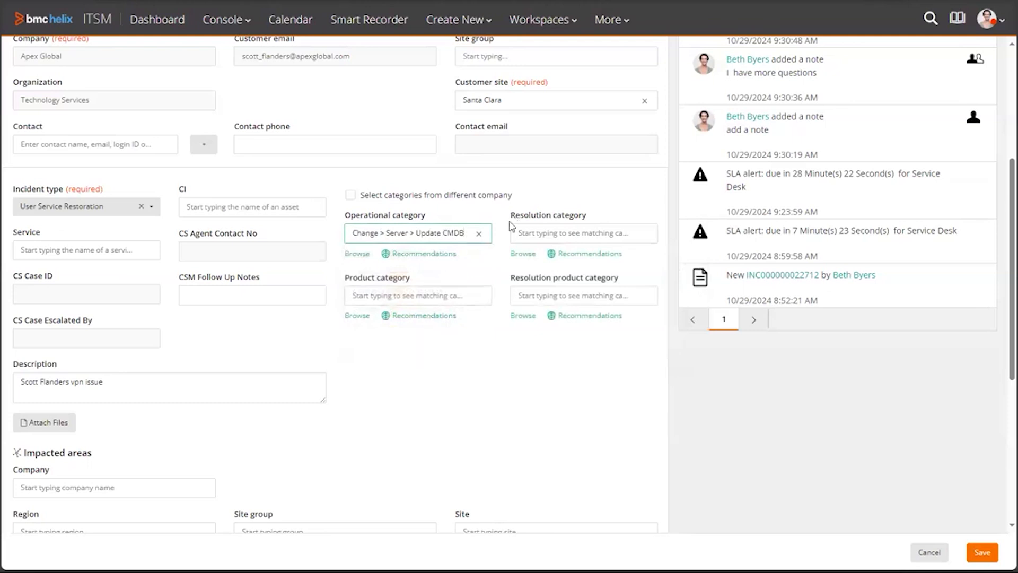
left_click(480, 235)
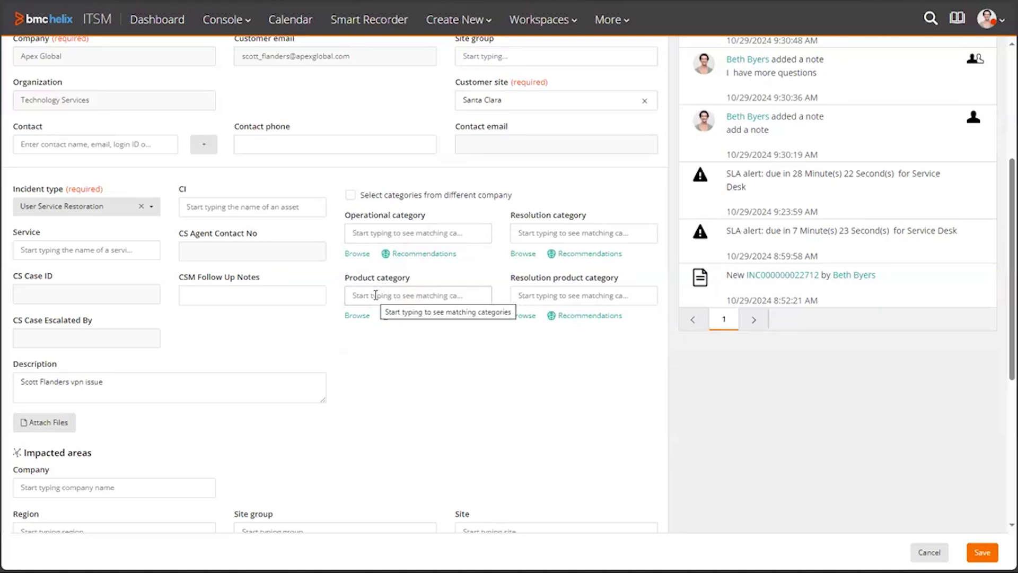
Search the incident's services for "vpn" and set the Service to VPN-North America.
left_click(93, 251)
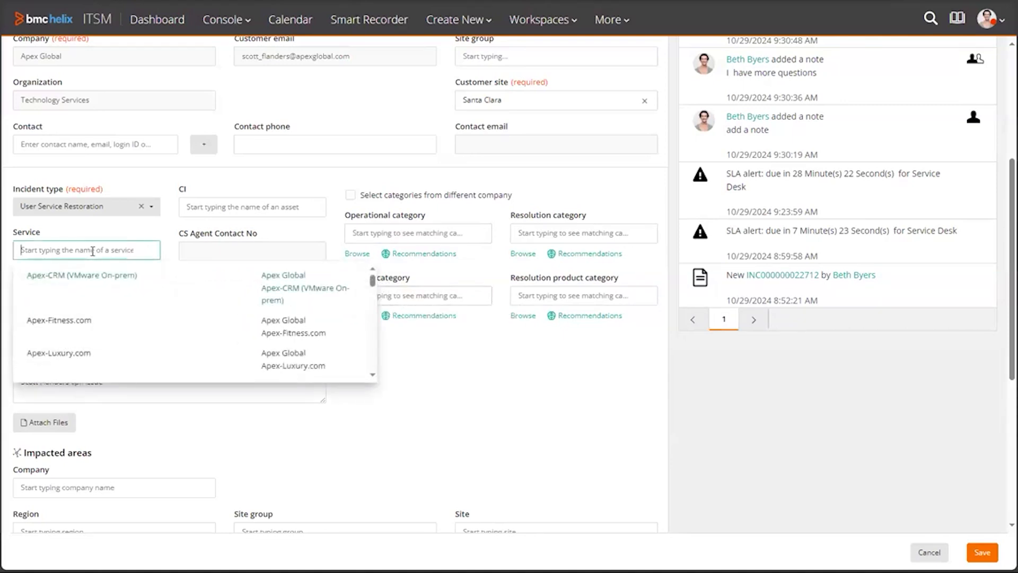
type("vpn")
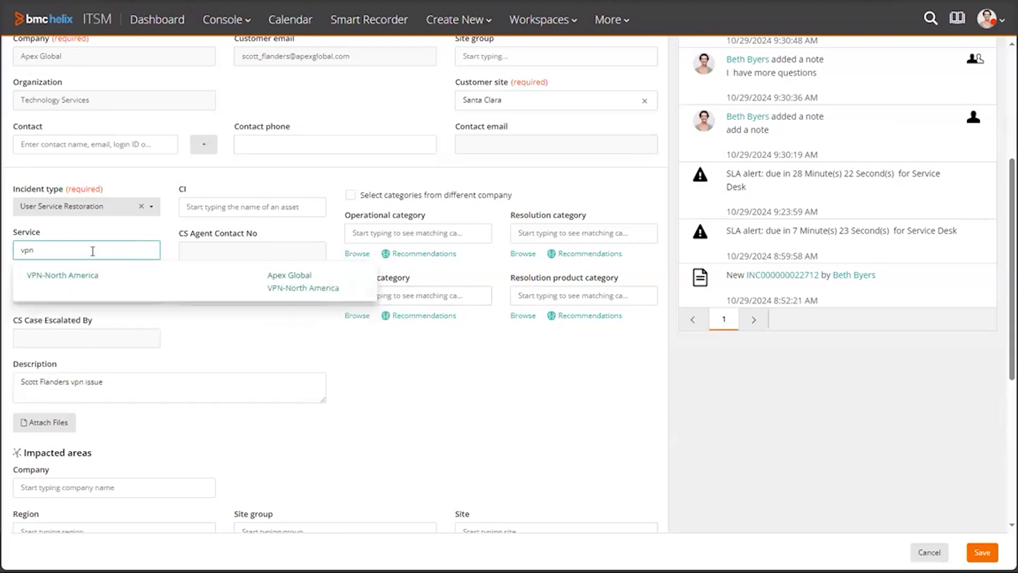
left_click(72, 276)
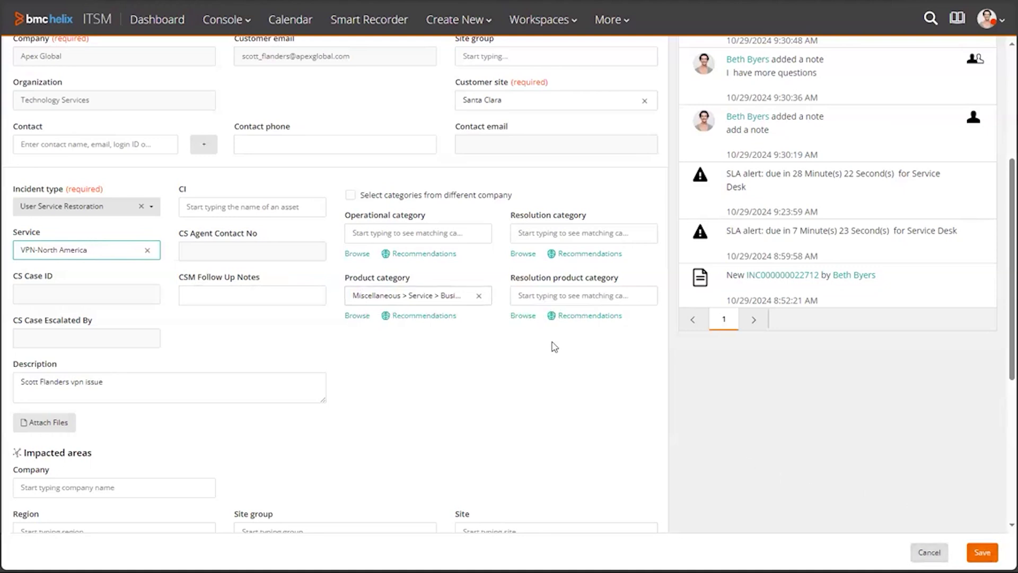
Clear the incident's Product category and save the incident.
left_click(479, 296)
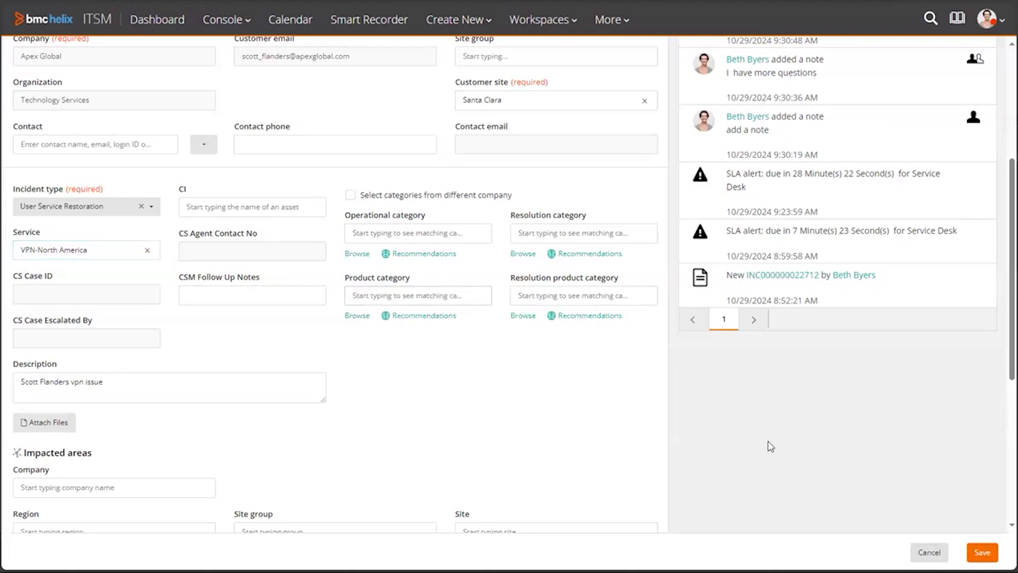
left_click(982, 553)
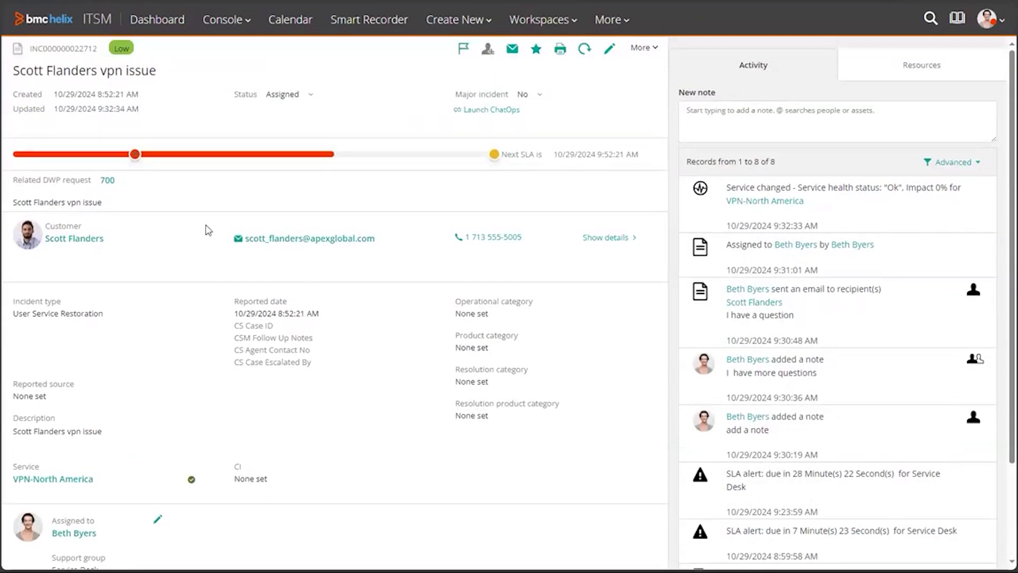
left_click(106, 183)
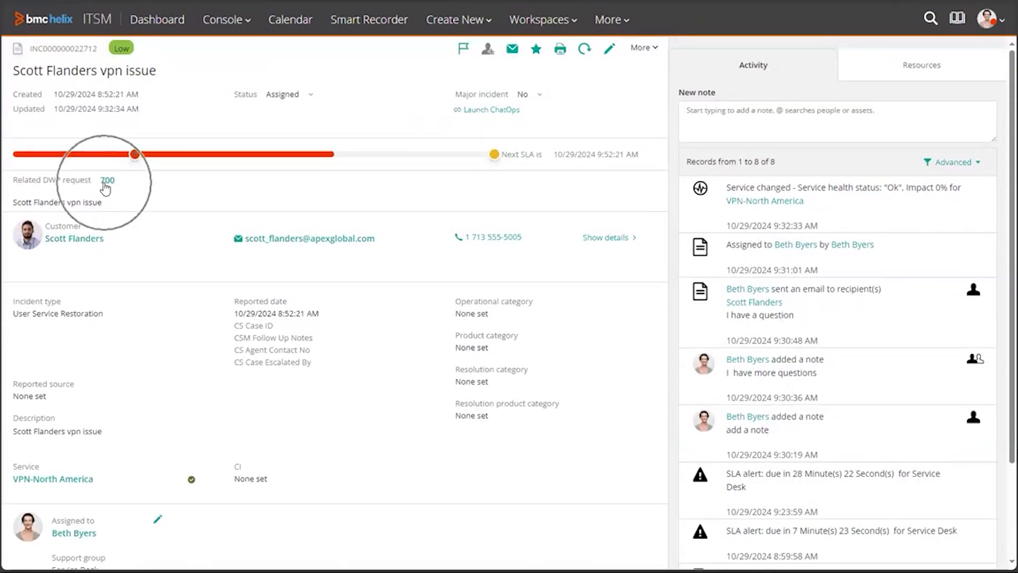
left_click(107, 183)
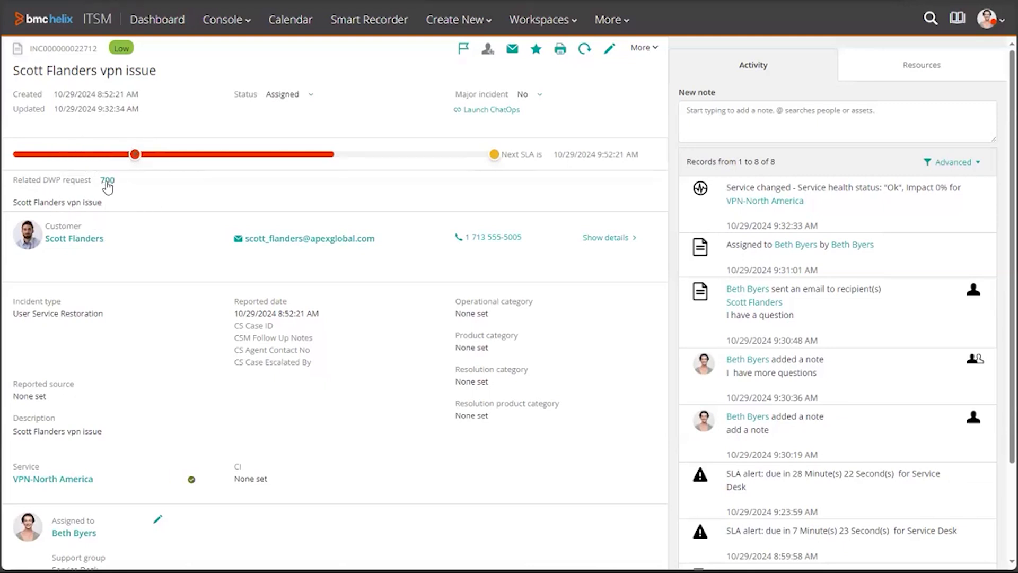
Open the incident for editing, try the Resolved status and review the other status options, and discard the edit.
left_click(610, 50)
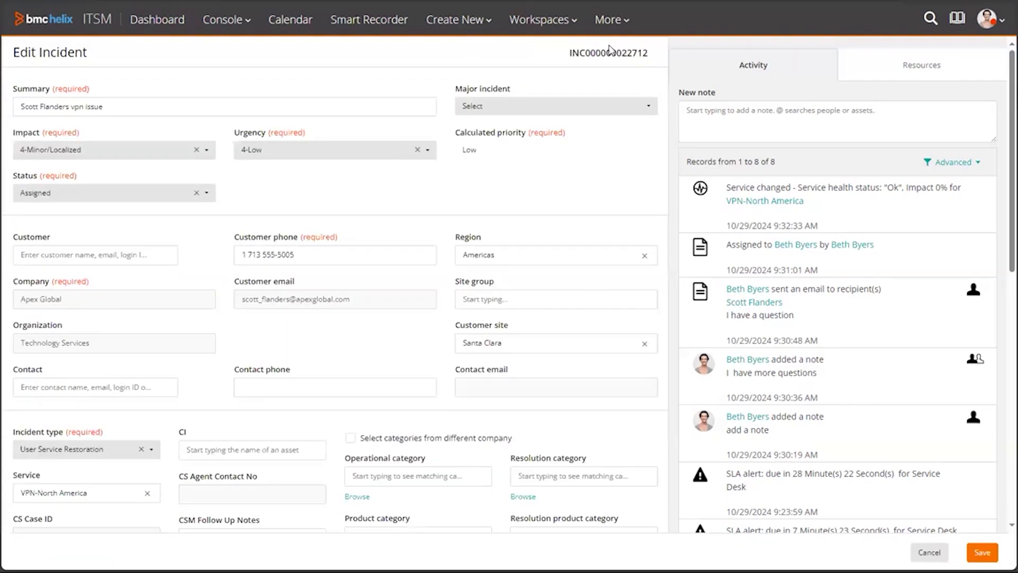
left_click(211, 195)
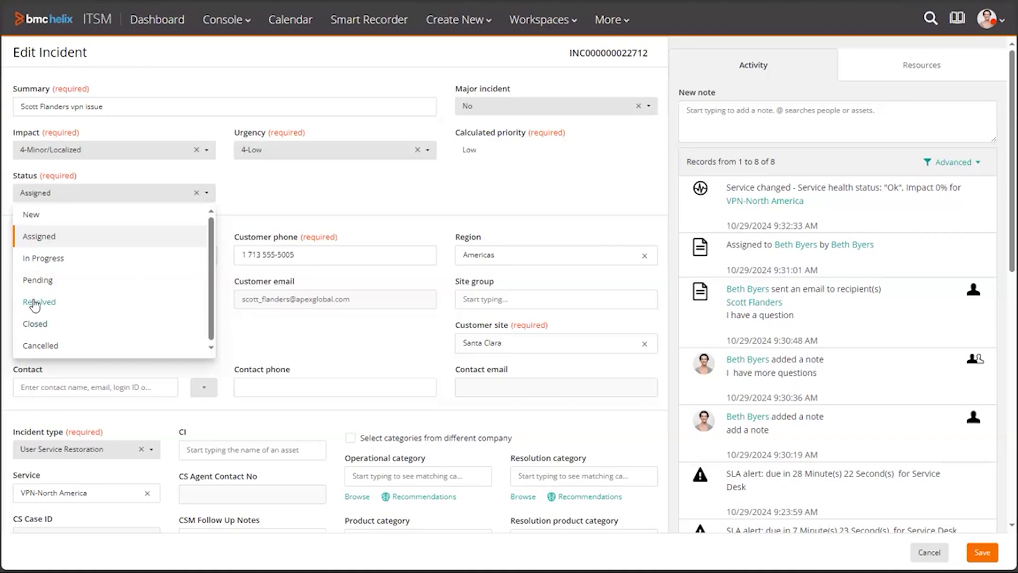
left_click(36, 301)
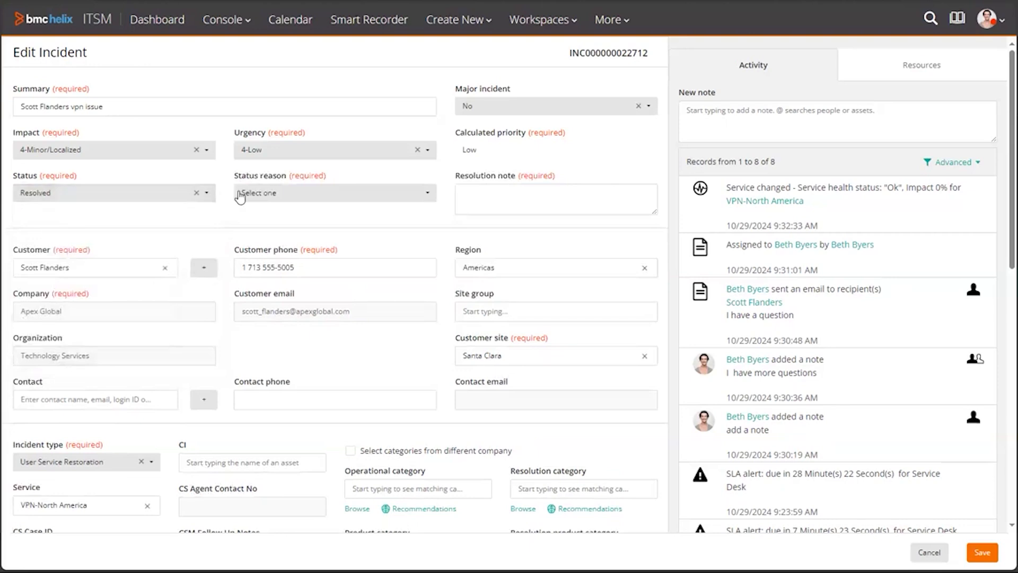
left_click(202, 192)
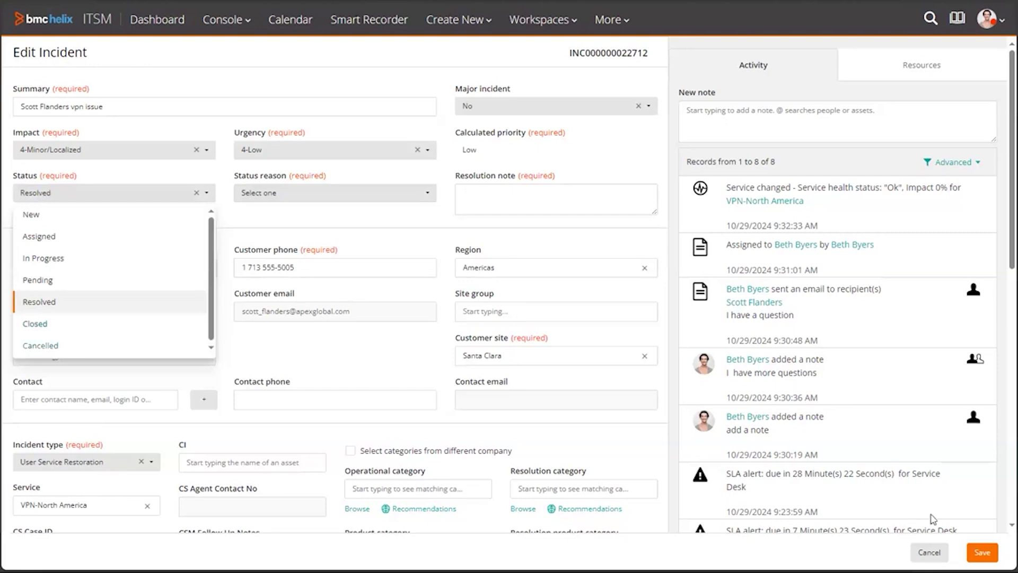
left_click(933, 553)
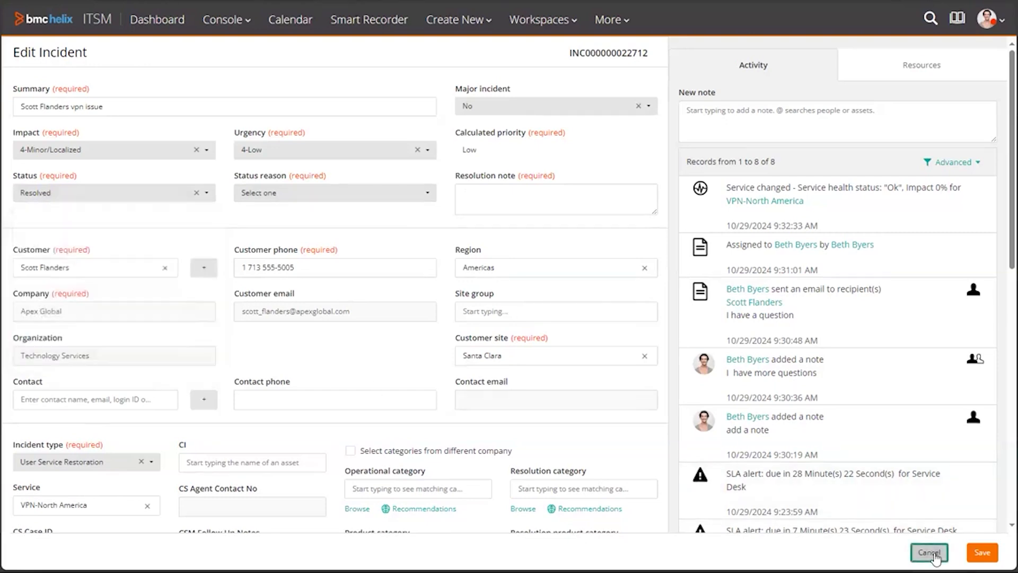
left_click(622, 189)
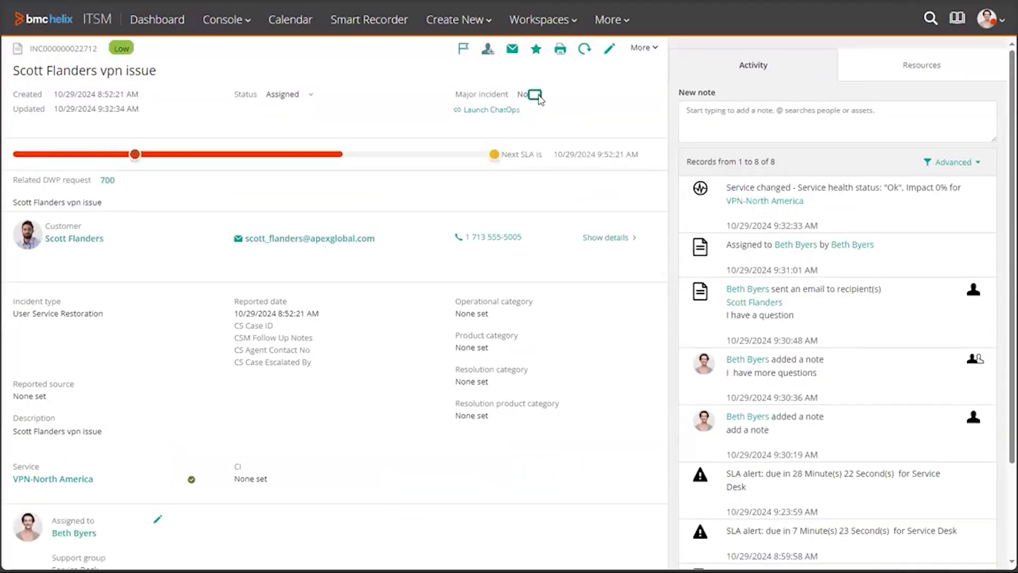
Open the incident's Major incident setting for editing and set it to Yes.
left_click(536, 96)
left_click(539, 108)
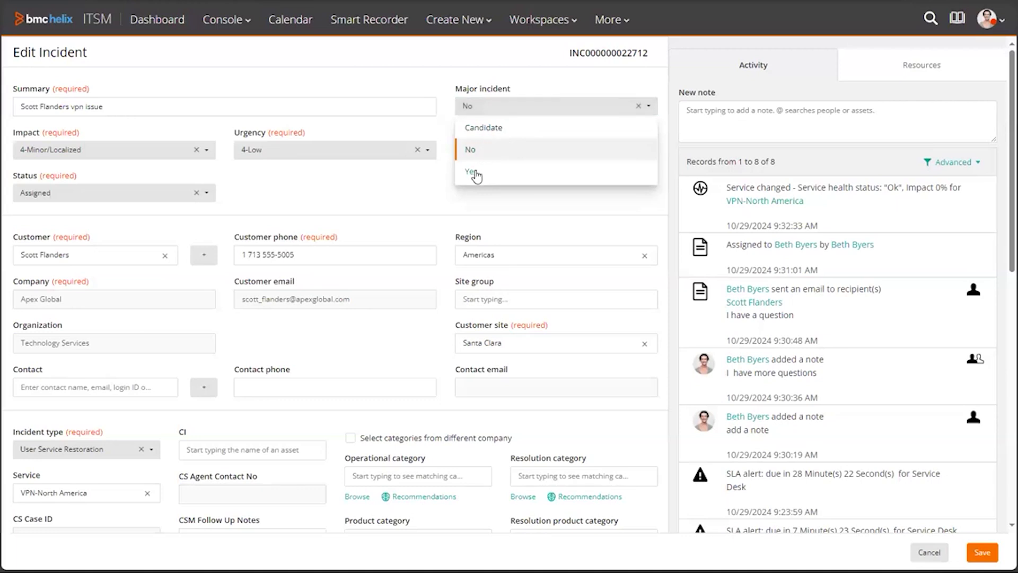
left_click(476, 173)
Set the current assignee, under Major Incident Management, as both major incident manager and communication coordinator, and save the incident.
scroll(465, 188, "down", 1)
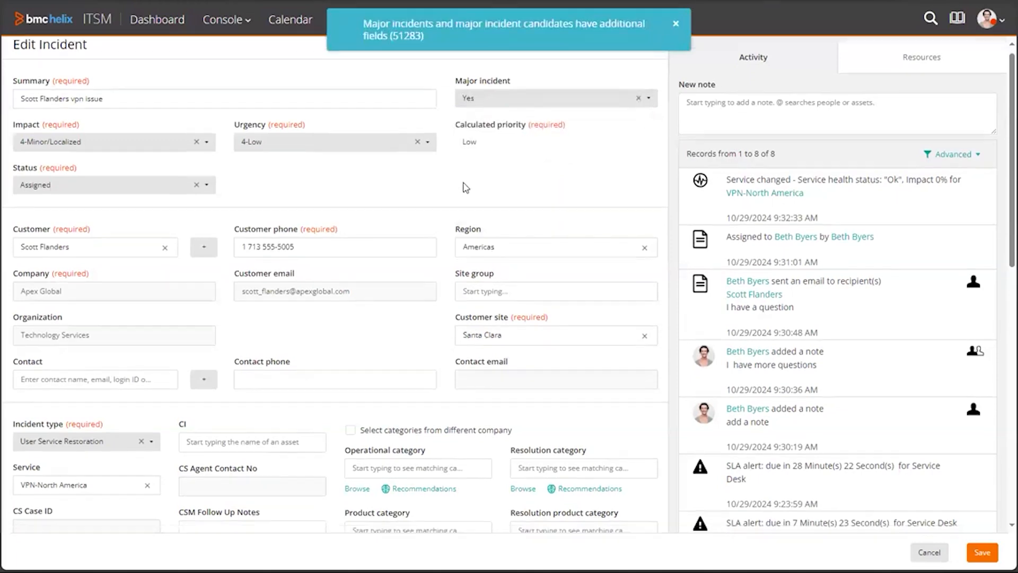
scroll(465, 188, "down", 10)
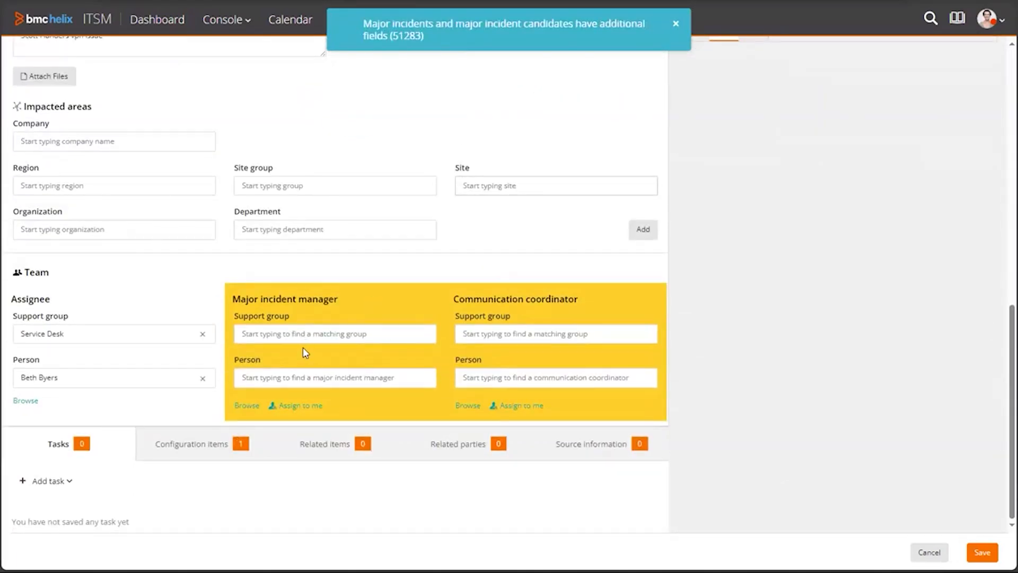
left_click(304, 374)
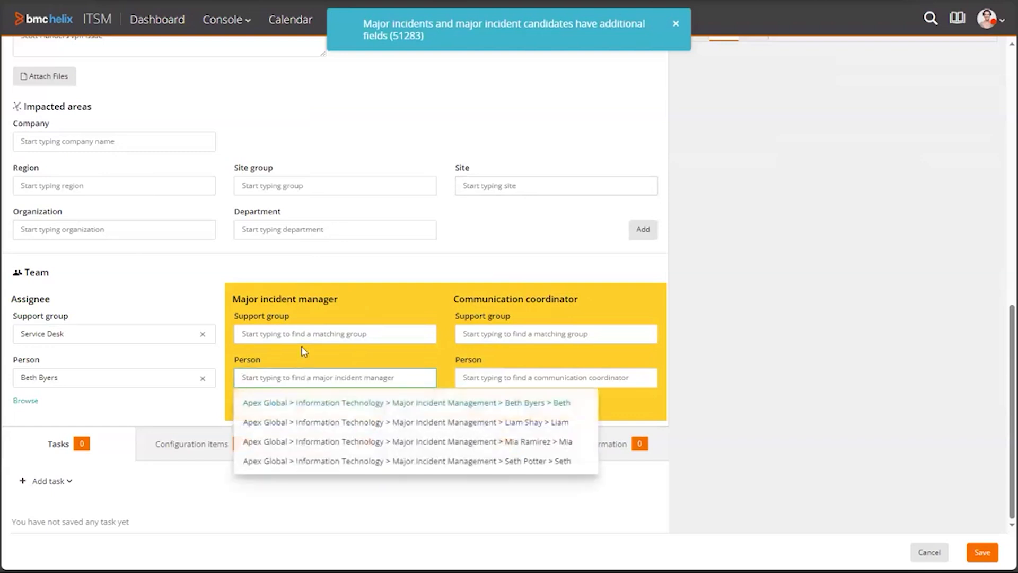
left_click(327, 404)
left_click(484, 378)
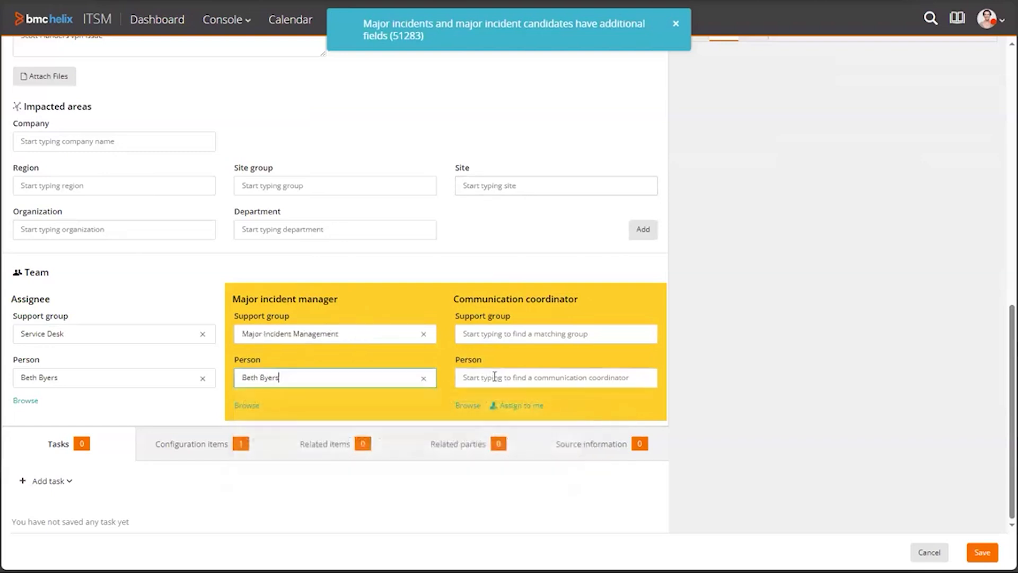
left_click(504, 403)
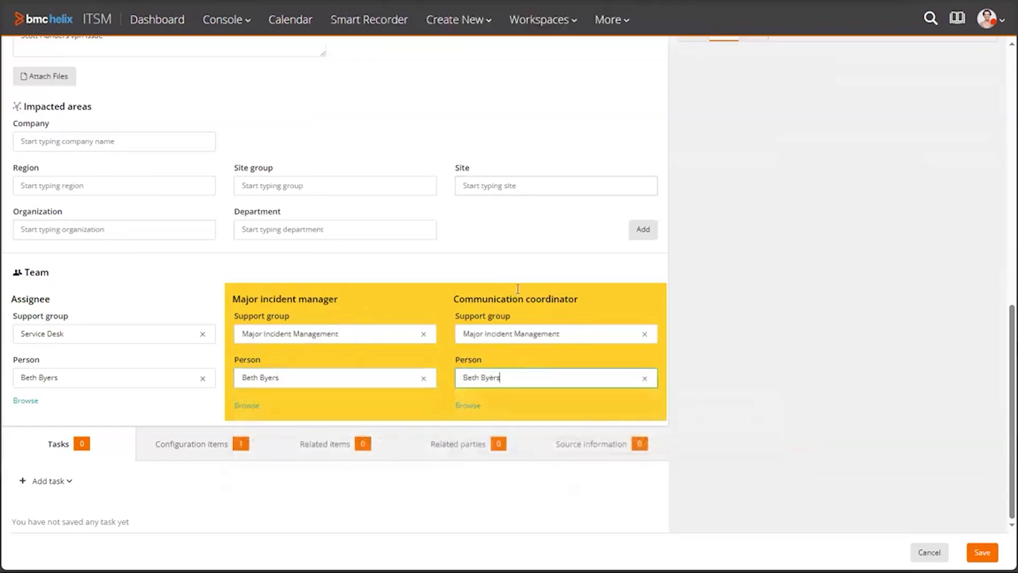
left_click(981, 552)
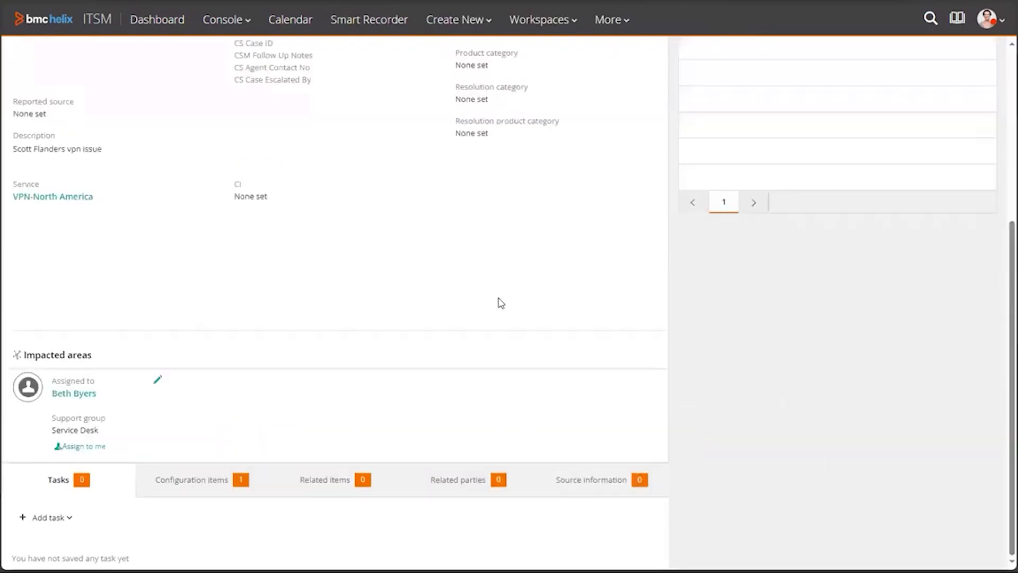
Add the incident's customer to the major incident team with the SME role, finding the person by first name, and save the member.
scroll(493, 297, "down", 5)
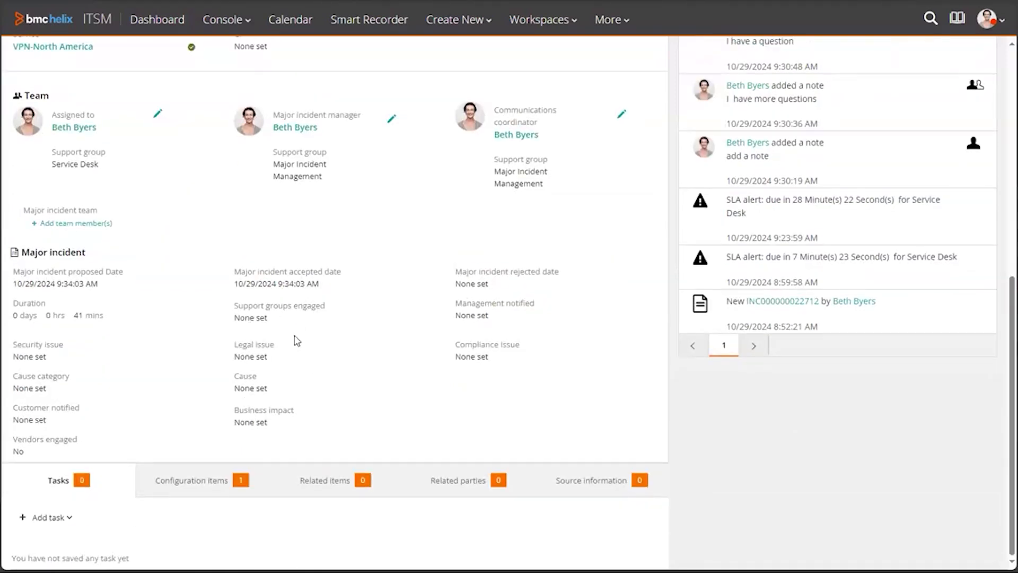
left_click(104, 224)
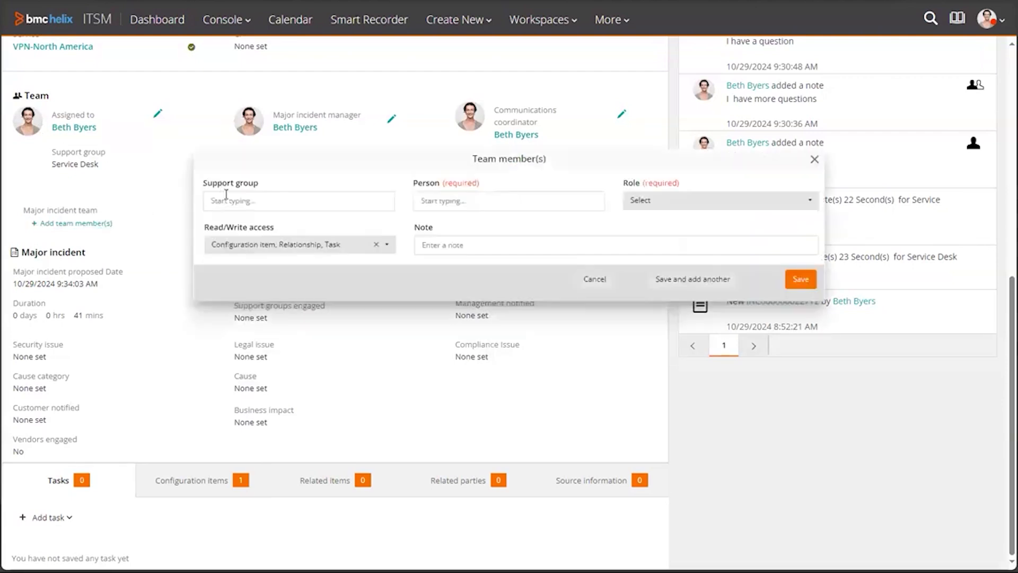
left_click(544, 202)
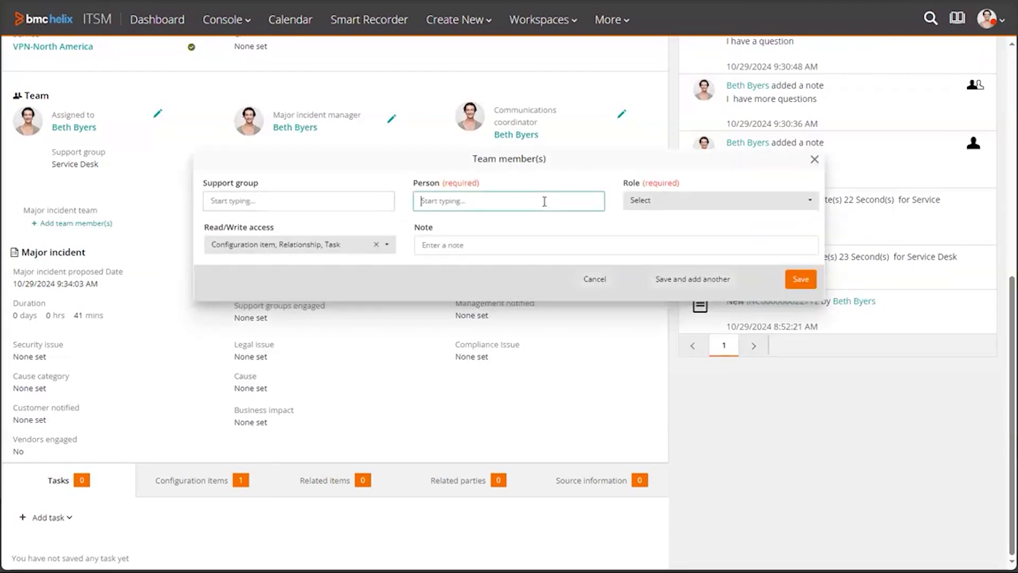
left_click(338, 202)
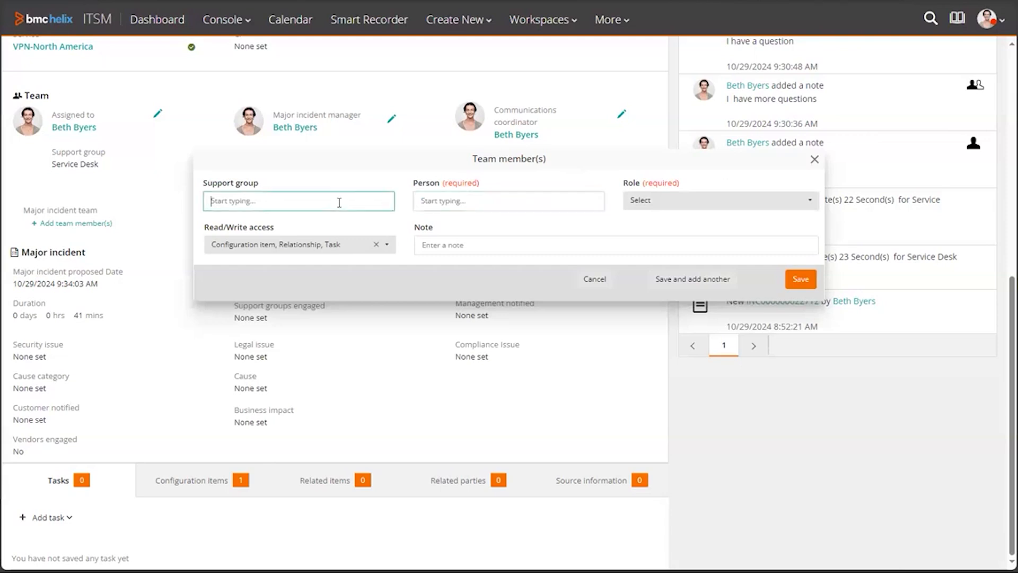
left_click(441, 200)
type("scott")
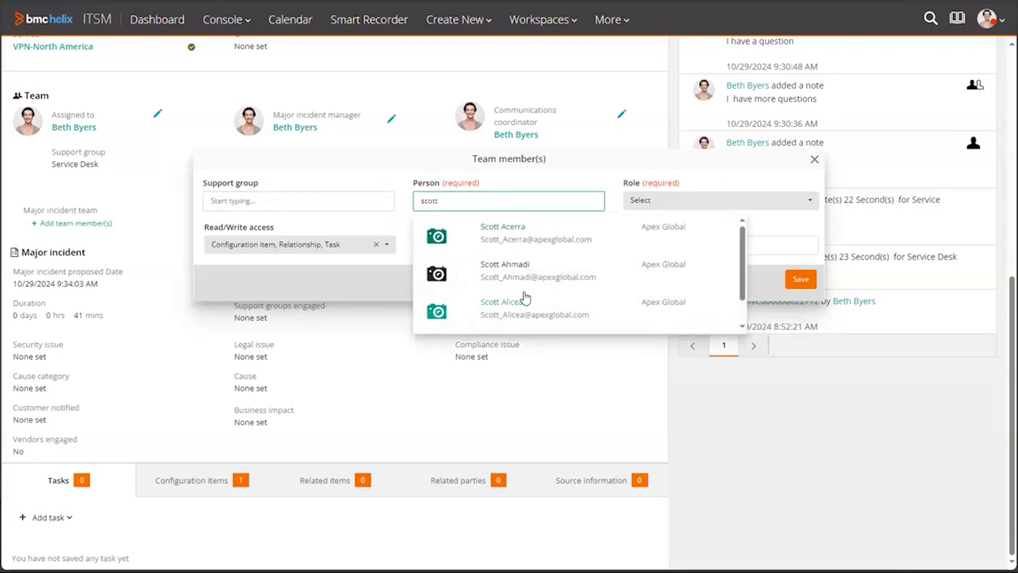
left_click(519, 312)
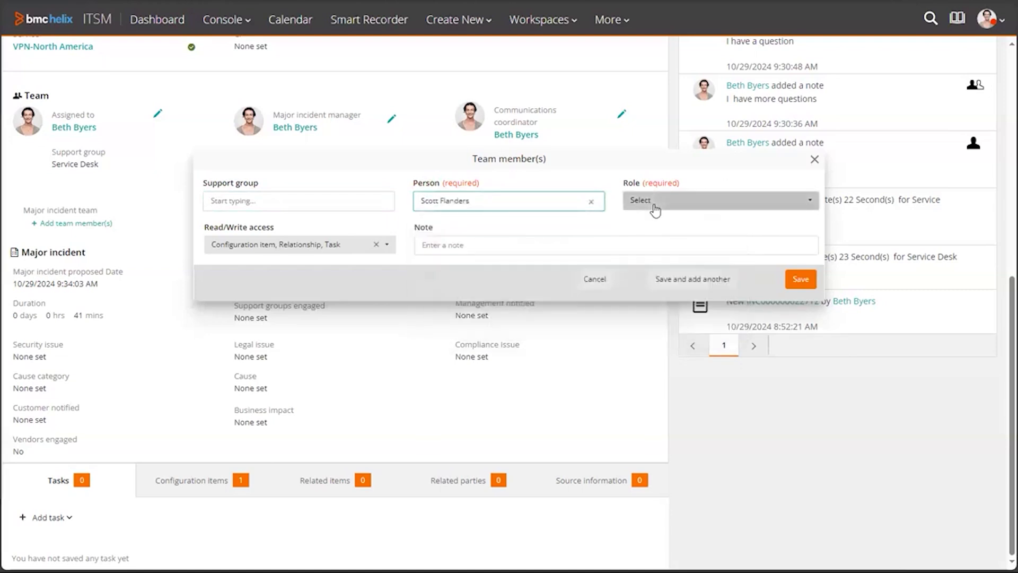
left_click(656, 207)
left_click(639, 222)
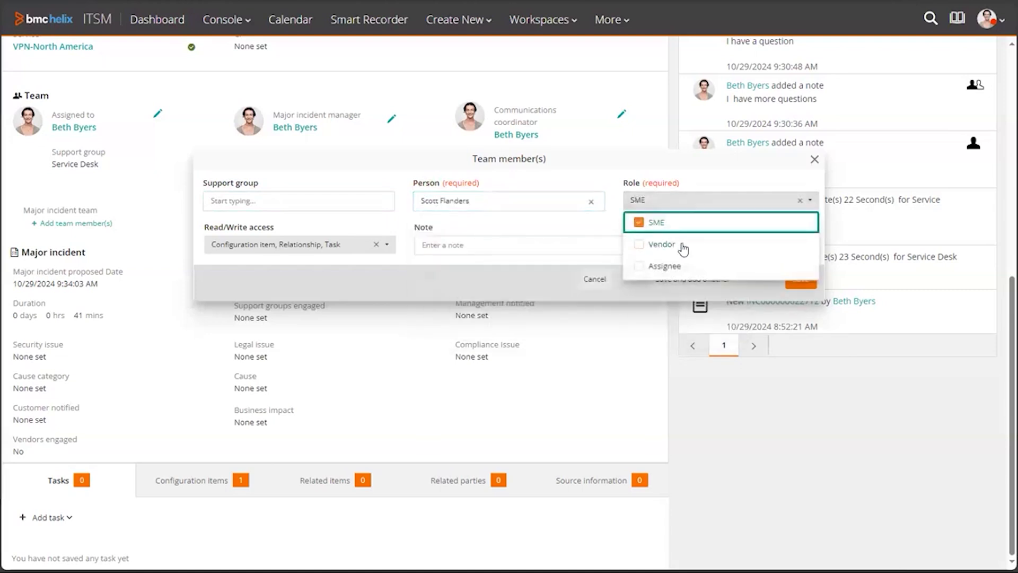
left_click(594, 181)
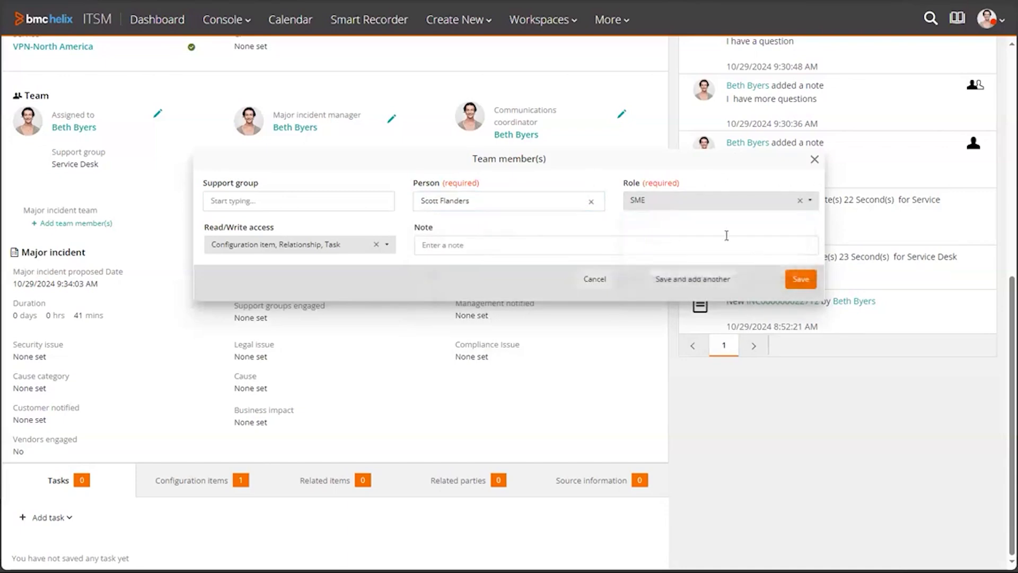
left_click(801, 280)
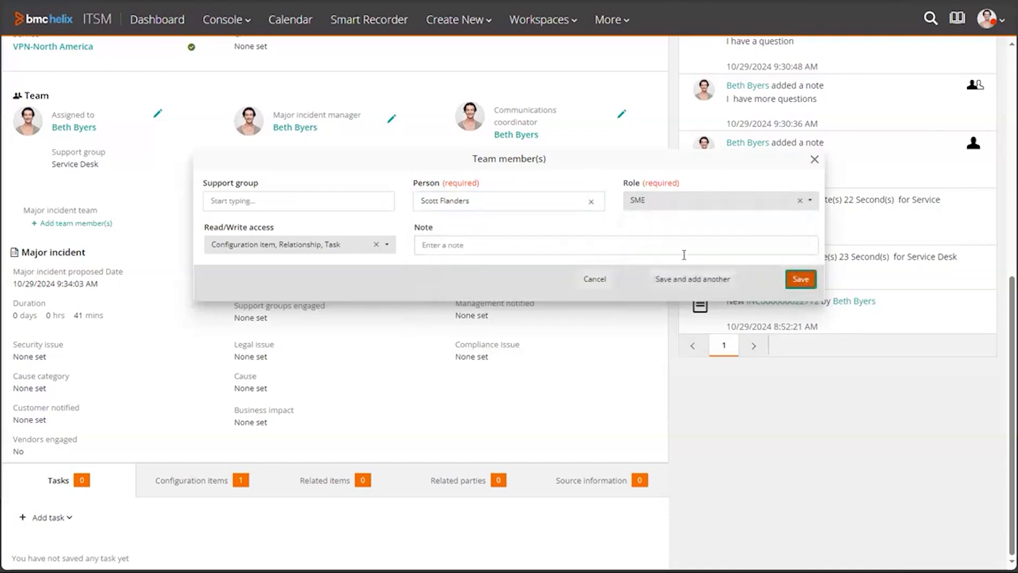
Leave the major incident and open the Ticket Console listing all open incidents.
scroll(251, 141, "up", 7)
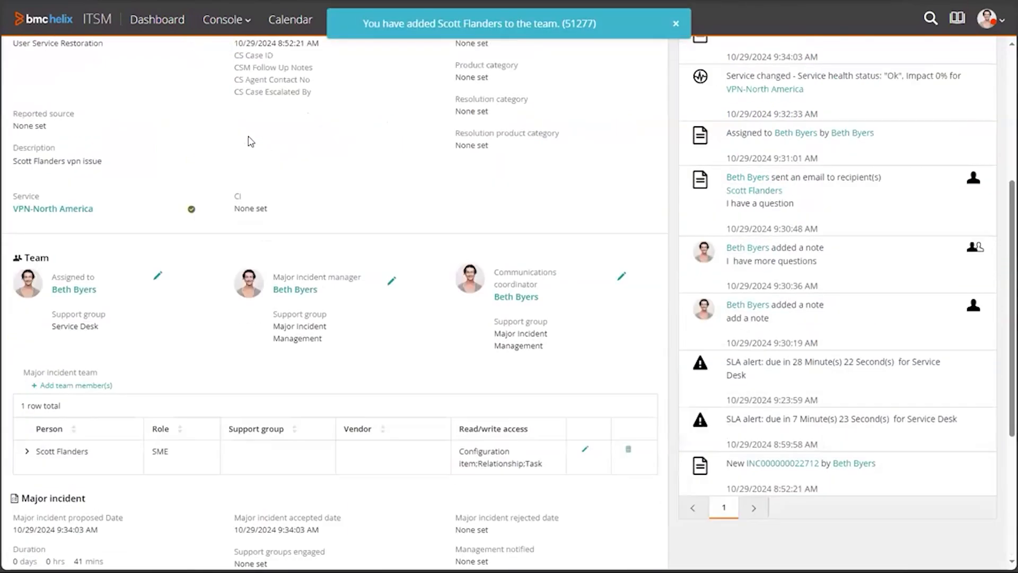
scroll(252, 141, "up", 1)
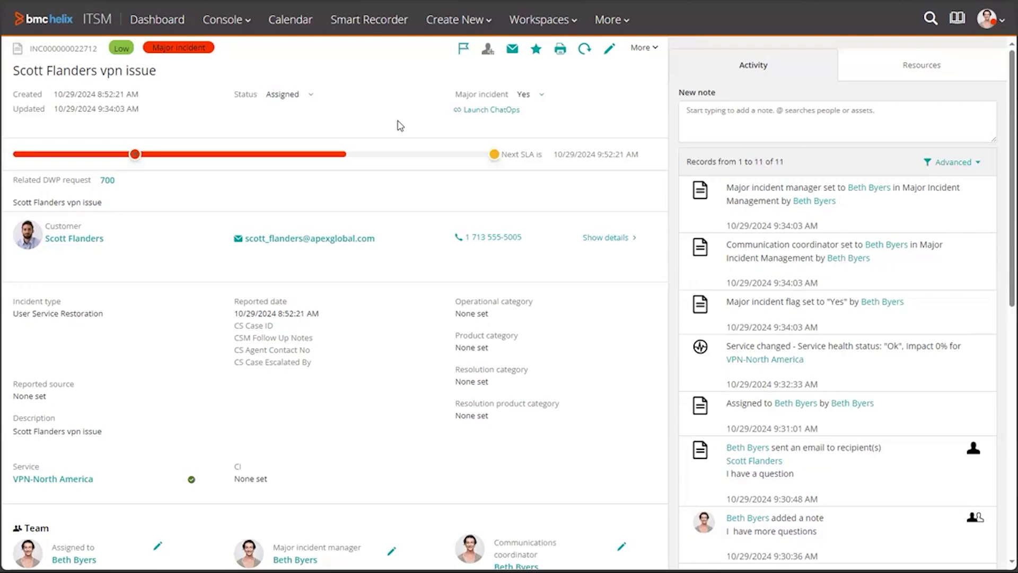
left_click(237, 24)
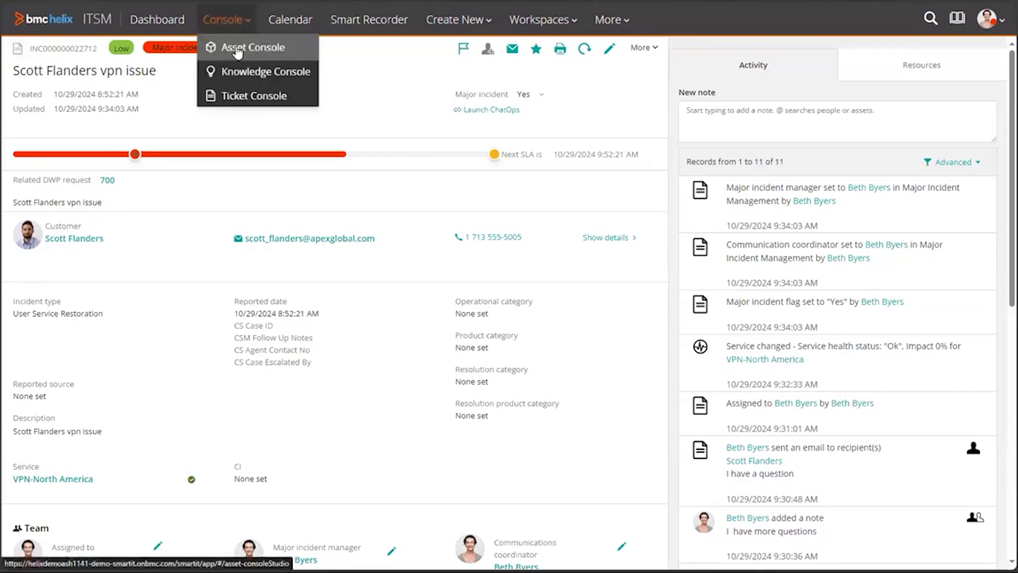
left_click(237, 97)
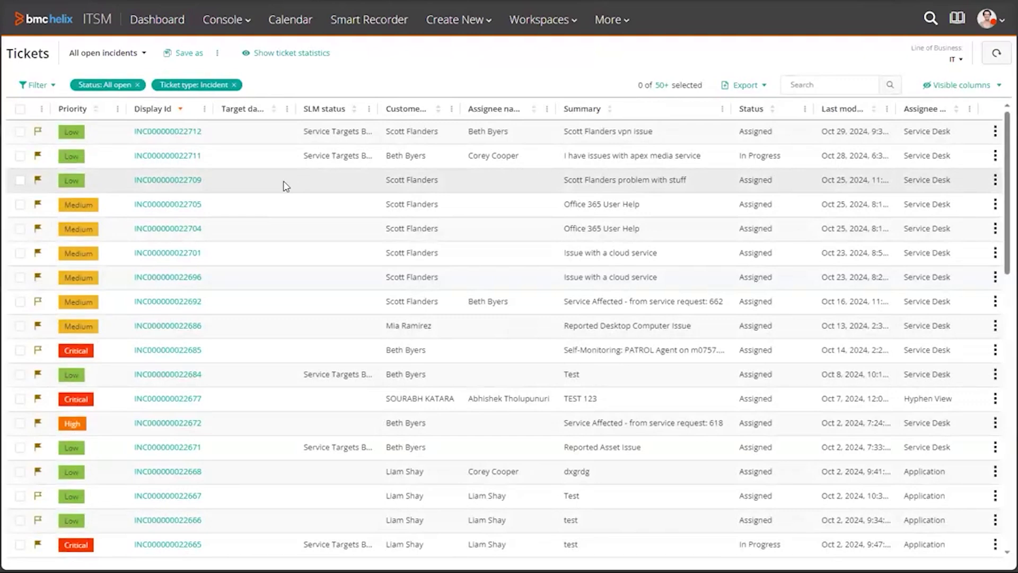
In Smart Recorder, look up the same customer with an @ people search, select them, and review their assigned assets and open tickets.
left_click(372, 23)
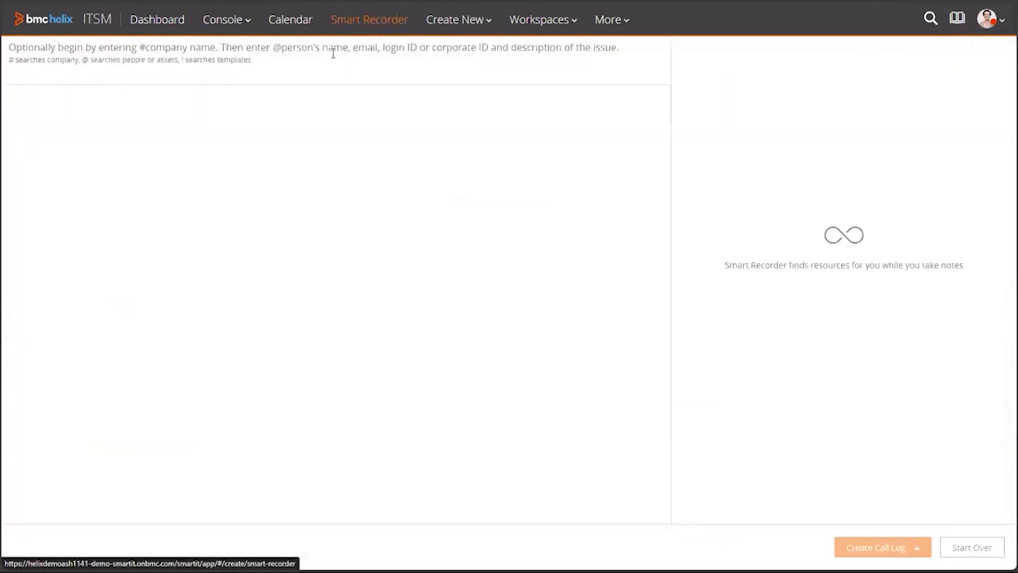
type("@")
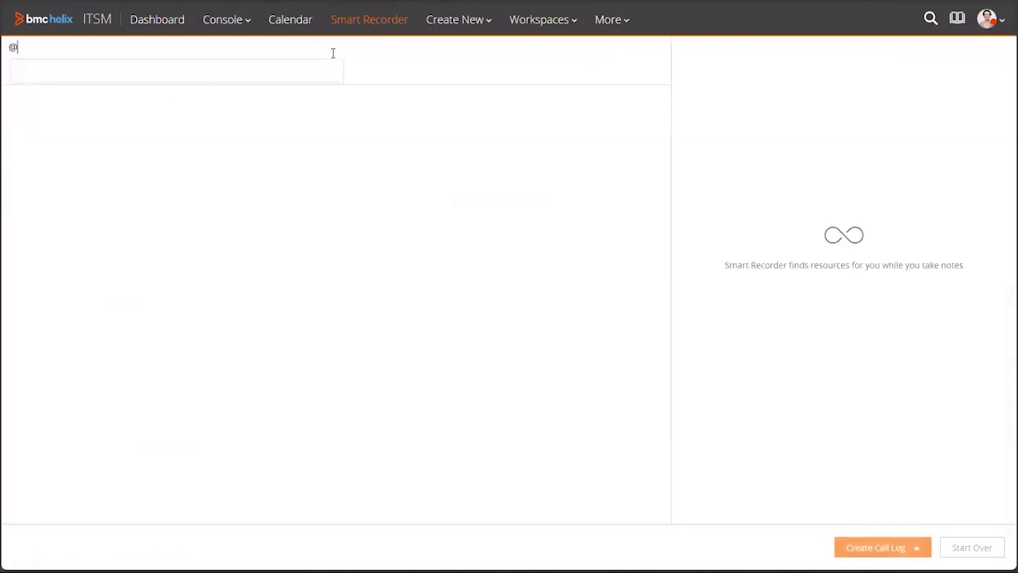
type("scott")
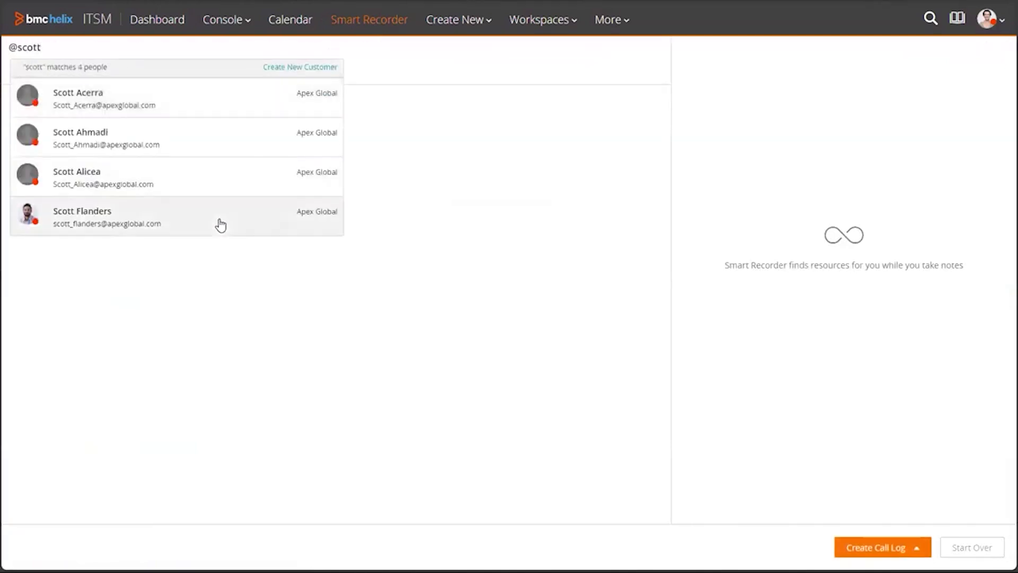
left_click(218, 226)
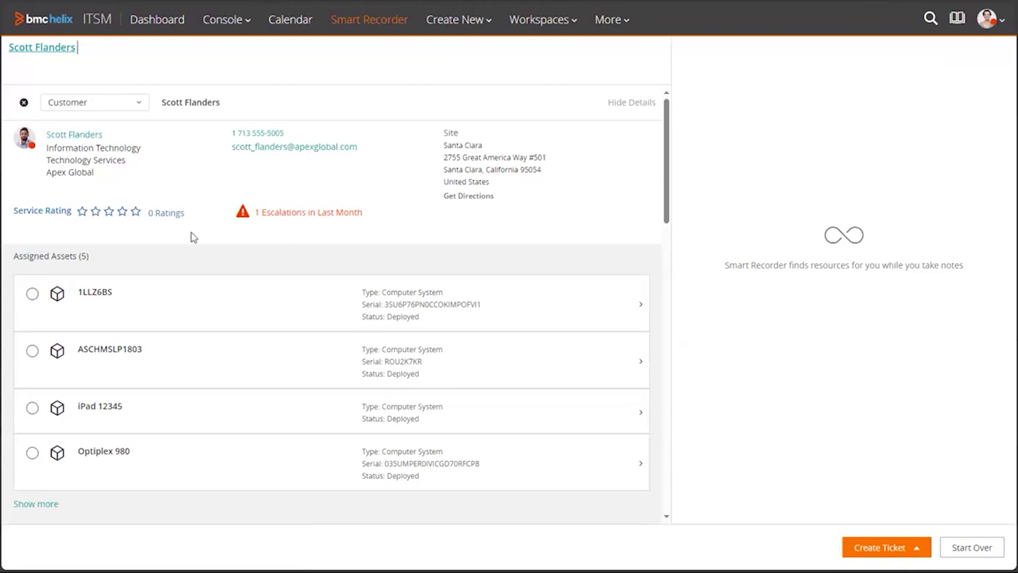
scroll(213, 369, "down", 2)
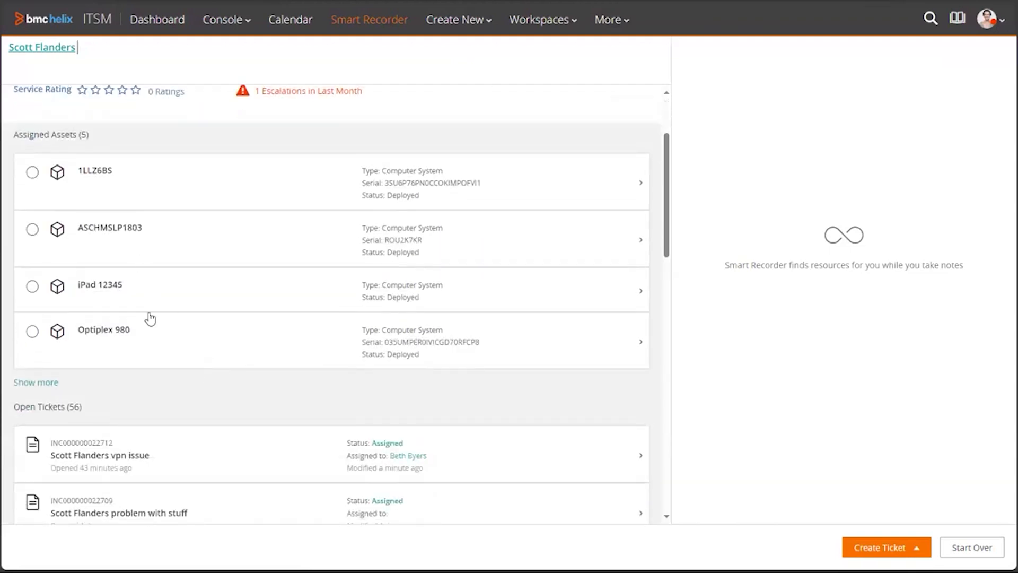
Review the customer's open tickets, Digital Workplace requests and resolved tickets in Smart Recorder.
scroll(150, 319, "down", 3)
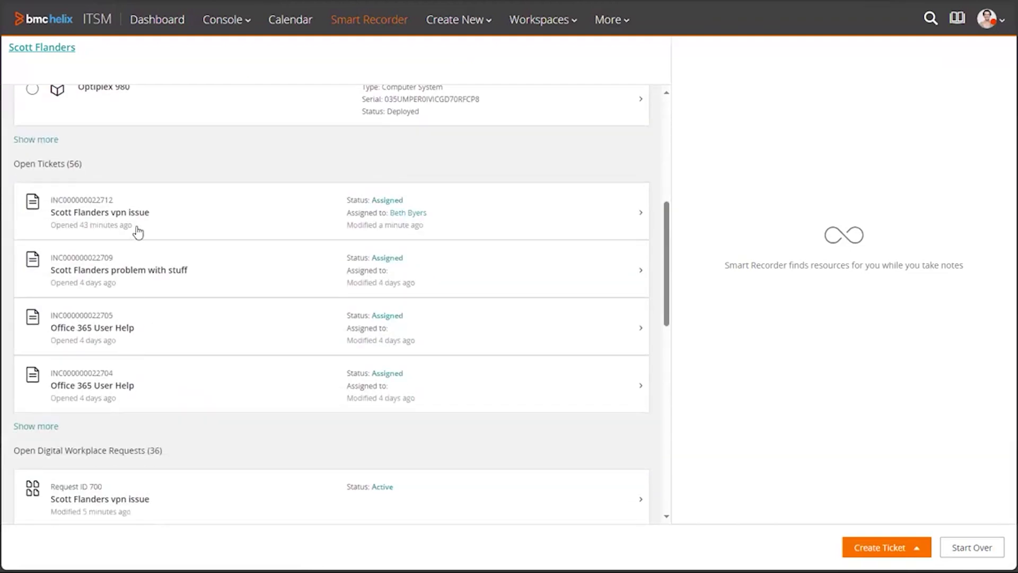
scroll(137, 232, "down", 2)
scroll(138, 233, "down", 8)
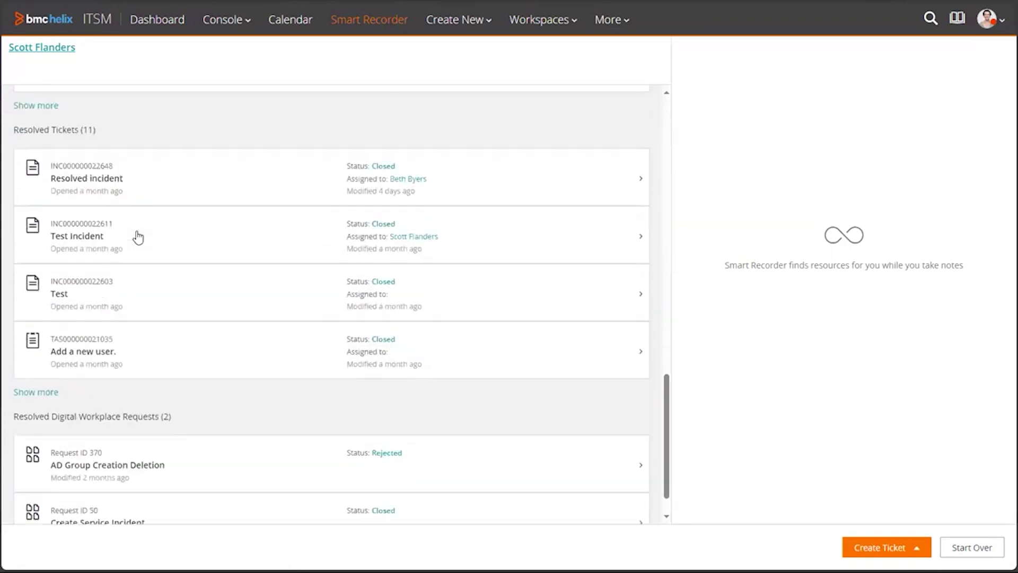
scroll(138, 237, "up", 12)
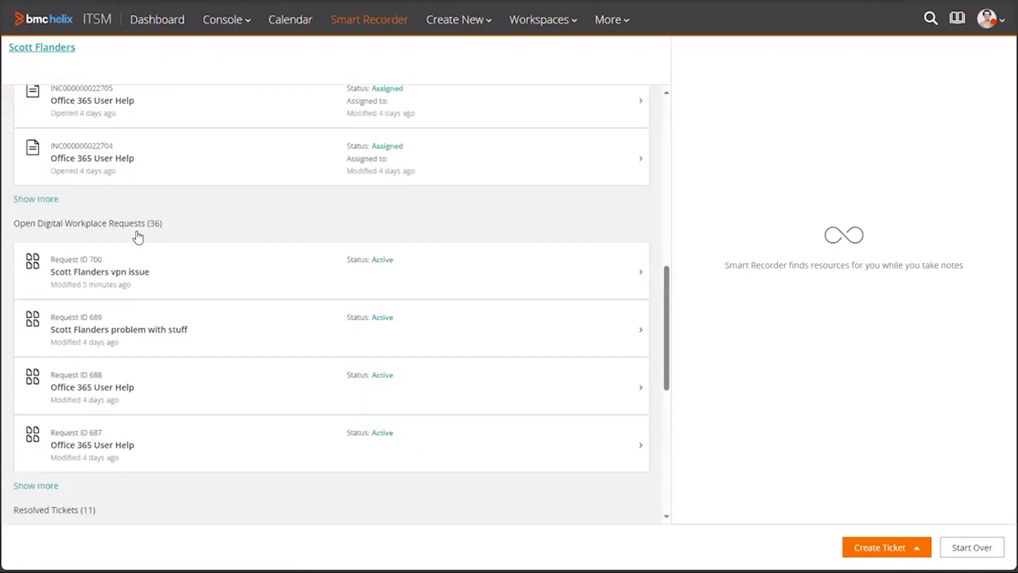
scroll(136, 235, "up", 5)
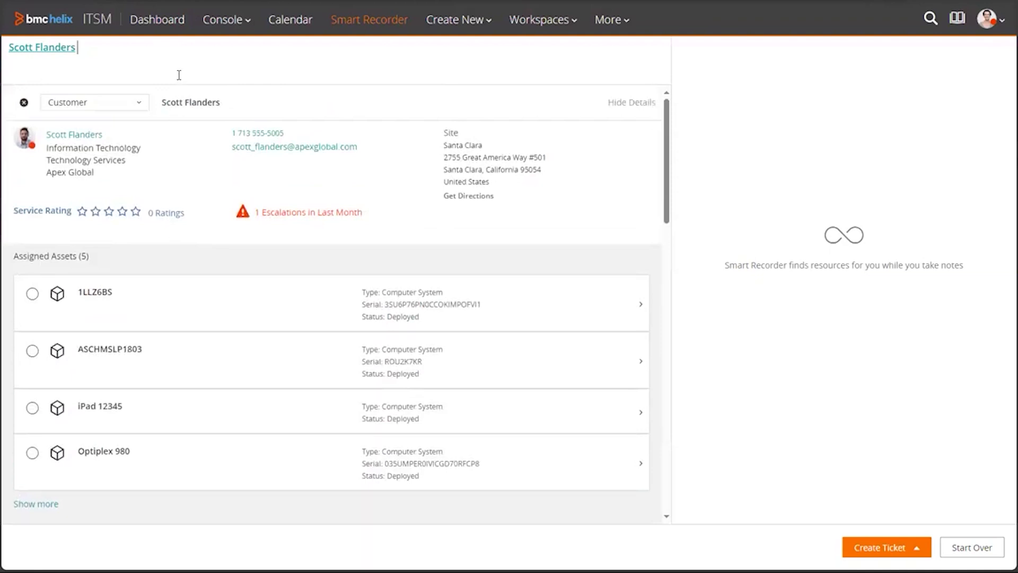
Add "vpn problem" after the customer's name in the note and pin the VPN-North America outage to the ticket.
type("vpn problem")
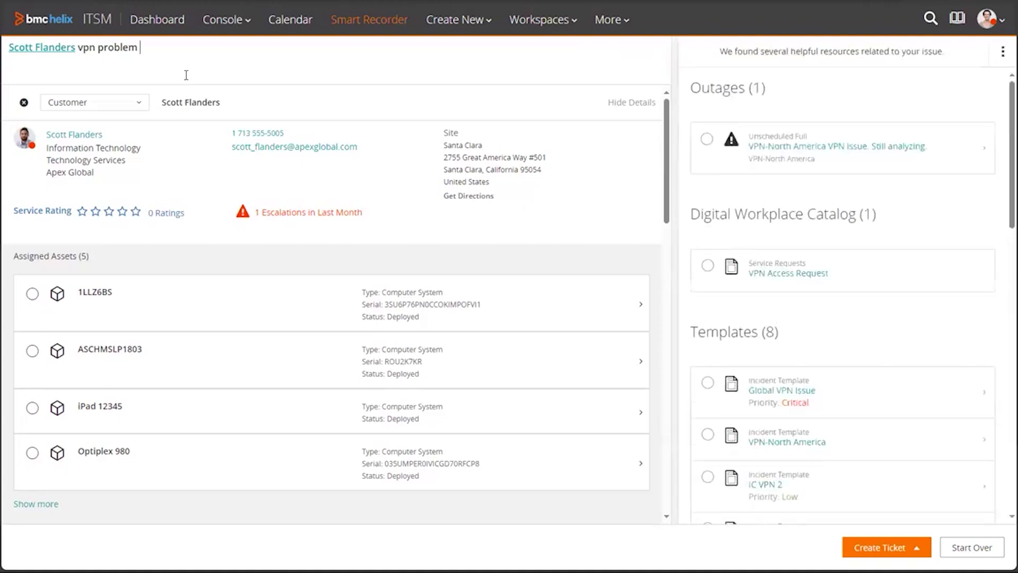
left_click(808, 132)
left_click(708, 141)
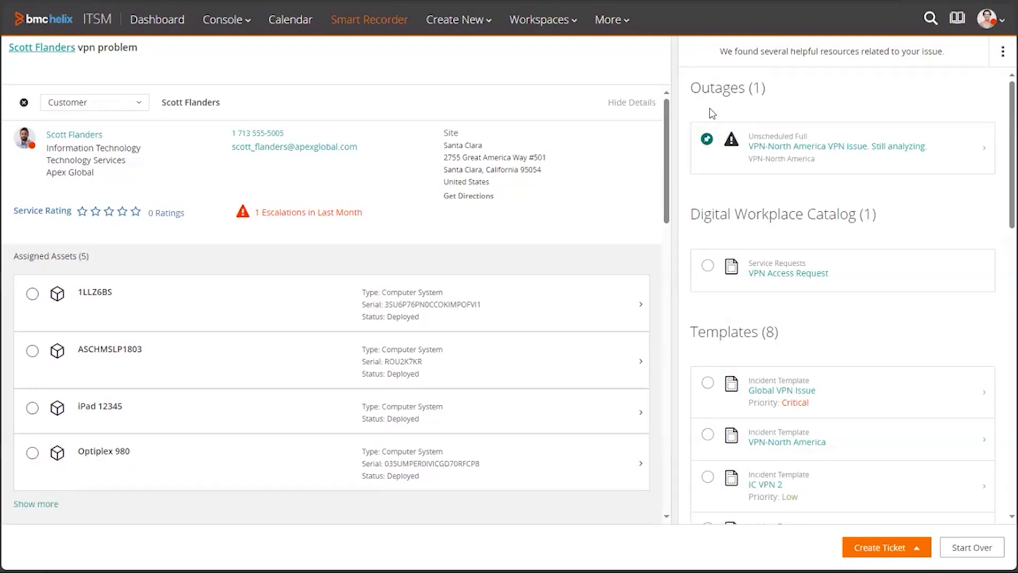
Pin the recommended knowledge articles "How to Access VPN from iPhone or iPad" and "iOS: Setting up VPN" to the ticket.
scroll(742, 110, "down", 2)
left_click_drag(887, 100, 686, 98)
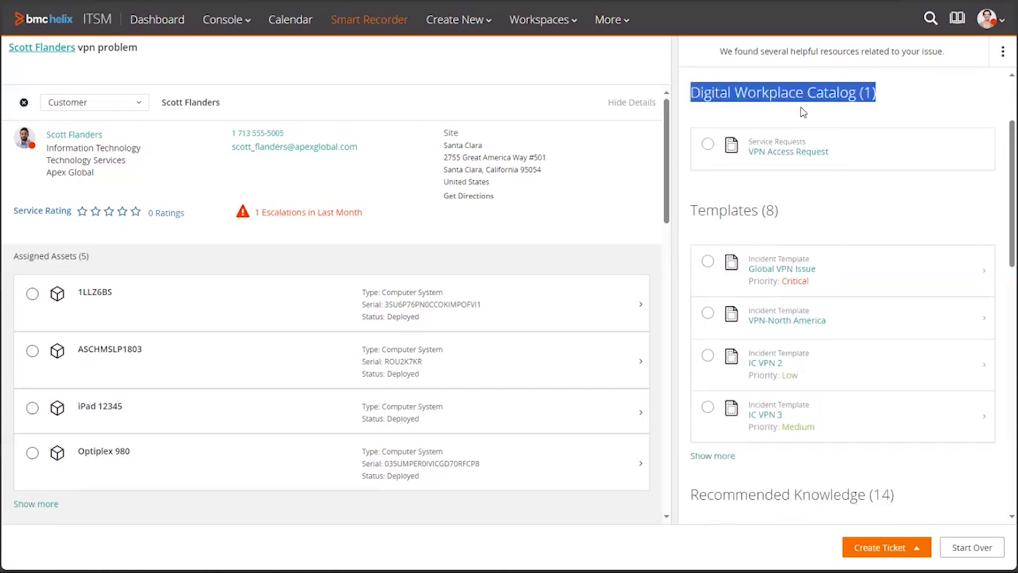
scroll(800, 113, "down", 3)
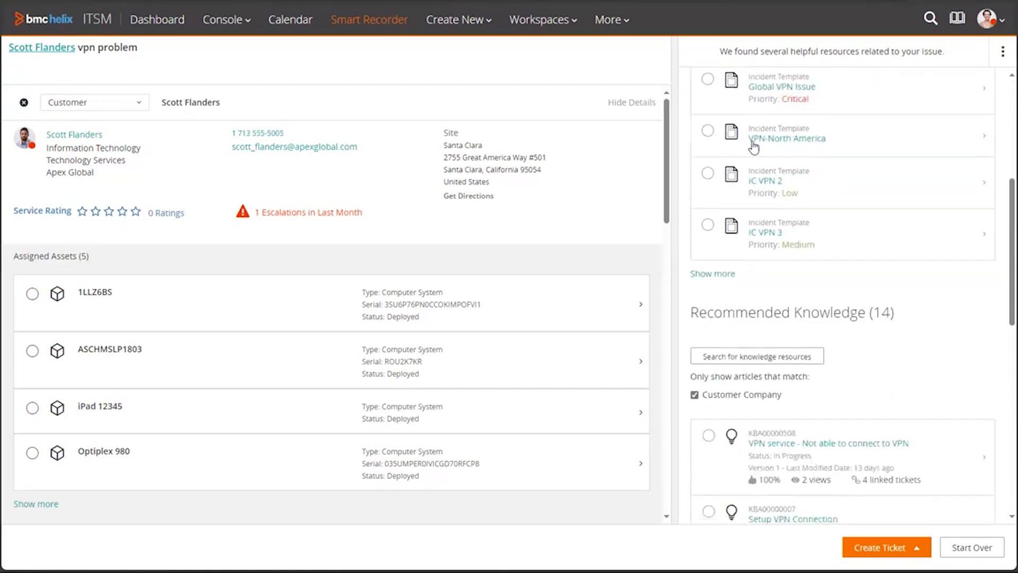
scroll(753, 146, "down", 5)
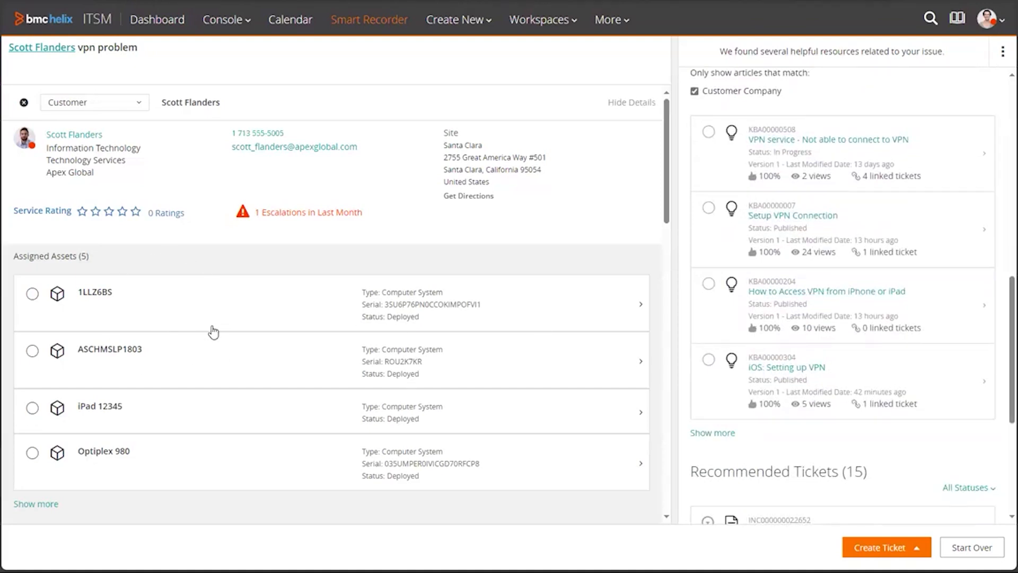
left_click(91, 407)
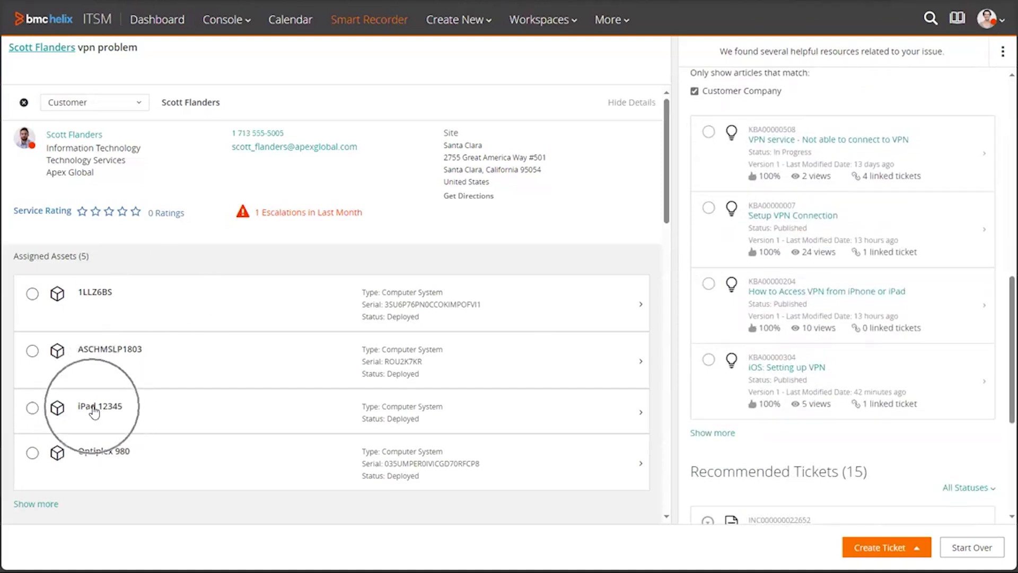
left_click(786, 288)
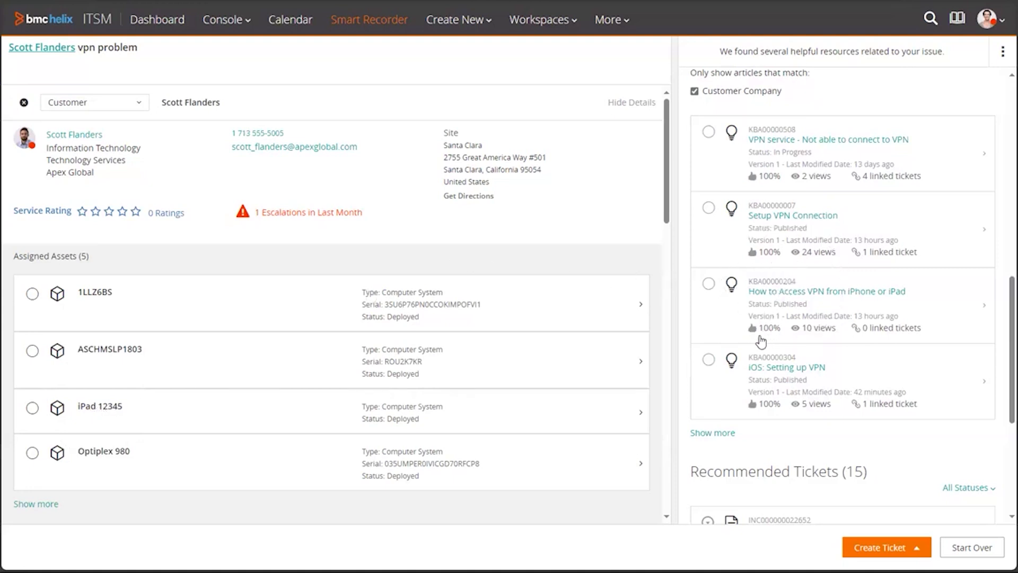
left_click(708, 283)
left_click(709, 359)
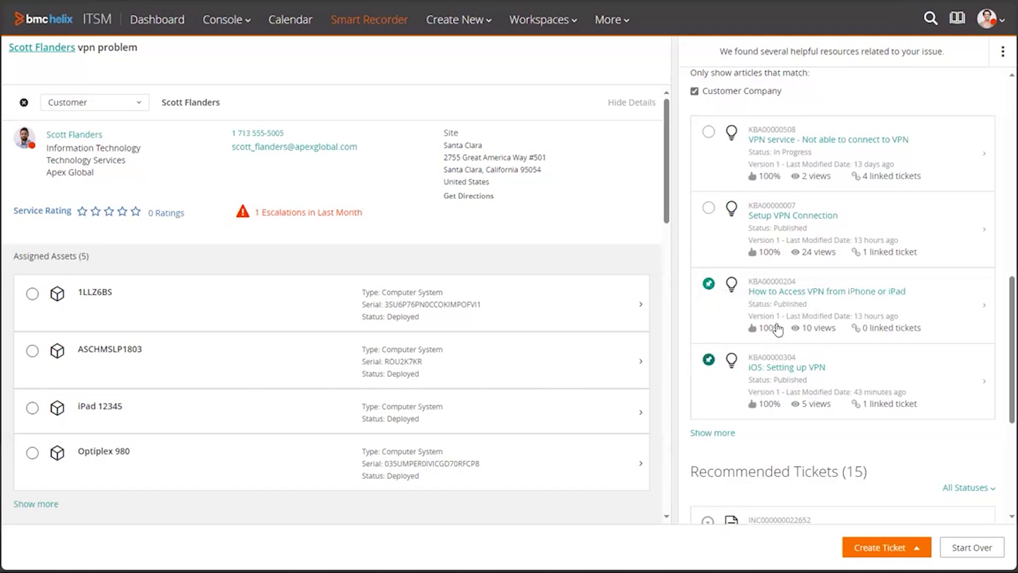
Preview the article "How to Access VPN from iPhone or iPad", close it, and look over the recommended tickets.
left_click(790, 292)
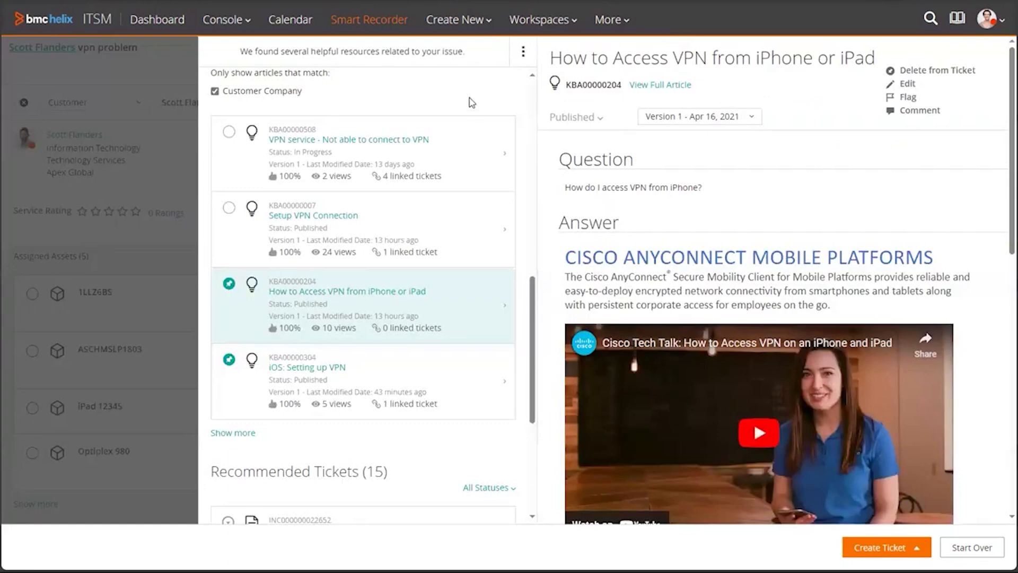
left_click(151, 188)
scroll(723, 405, "down", 5)
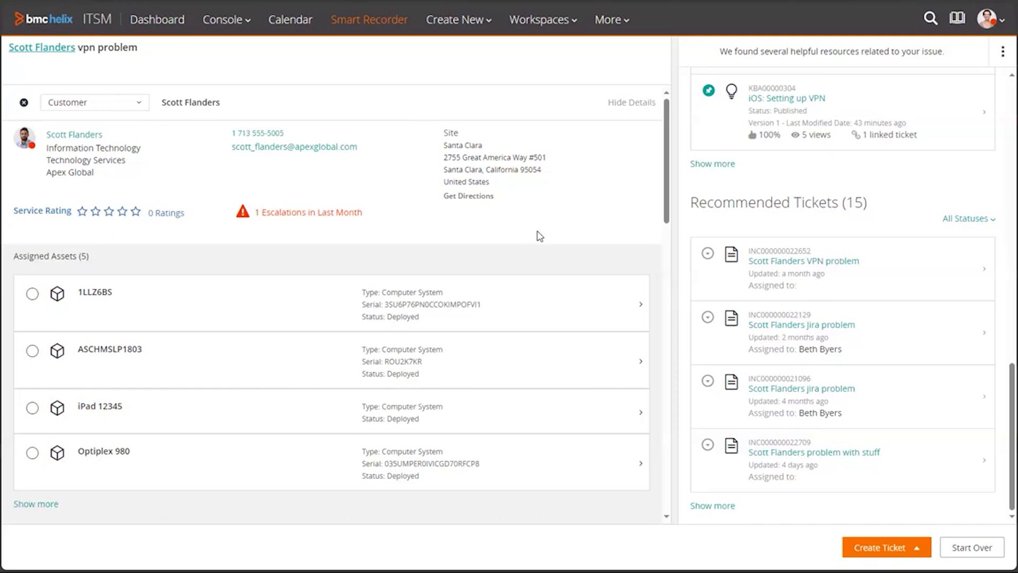
Create an incident from the Smart Recorder note and save it with the prefilled details.
left_click(910, 551)
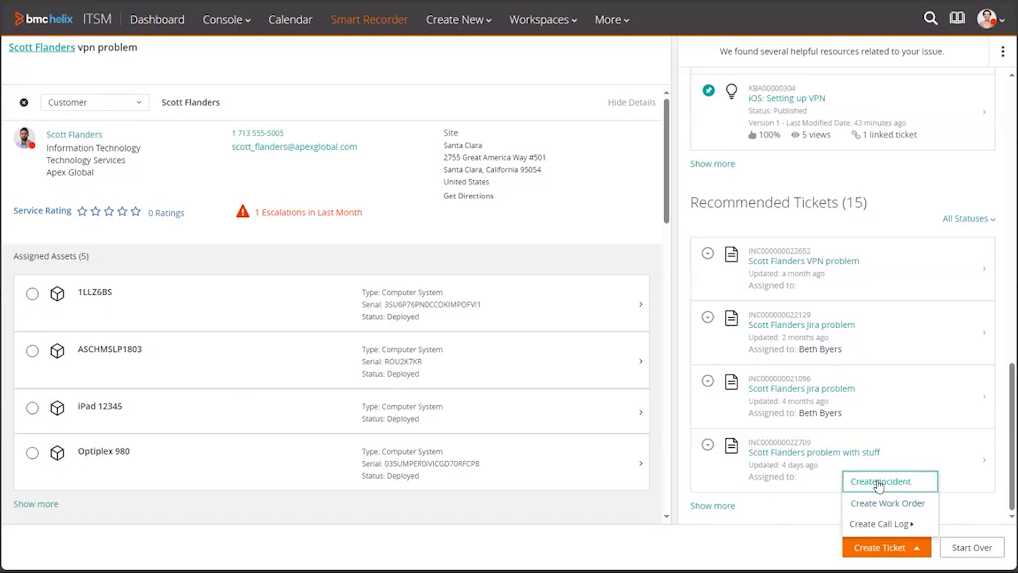
left_click(894, 524)
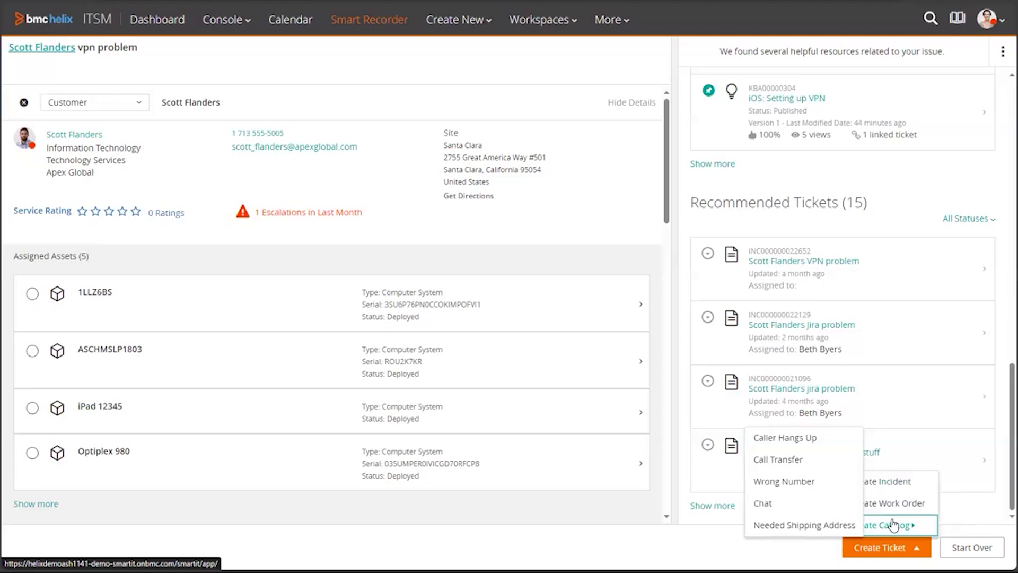
left_click(889, 486)
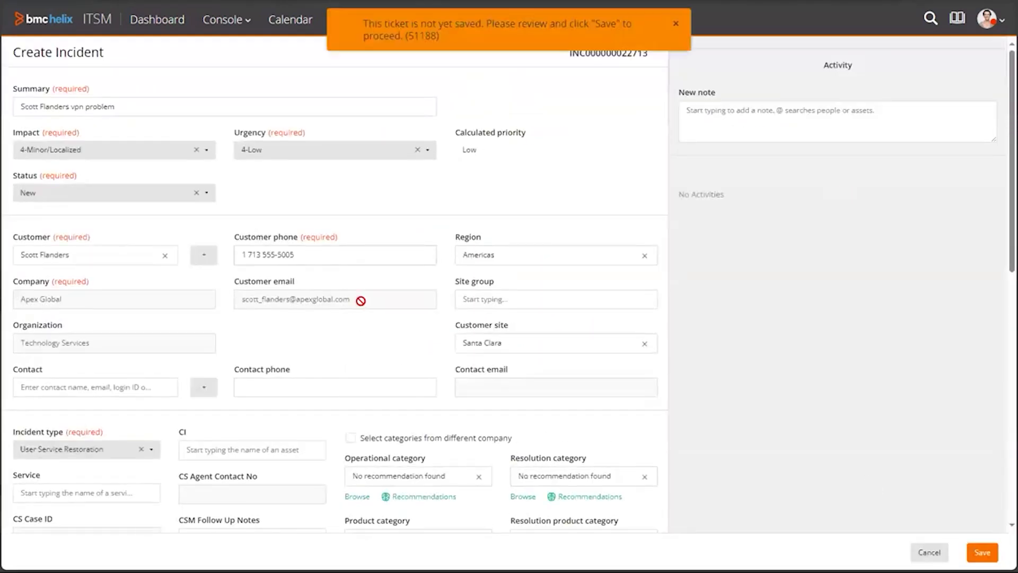
left_click(973, 552)
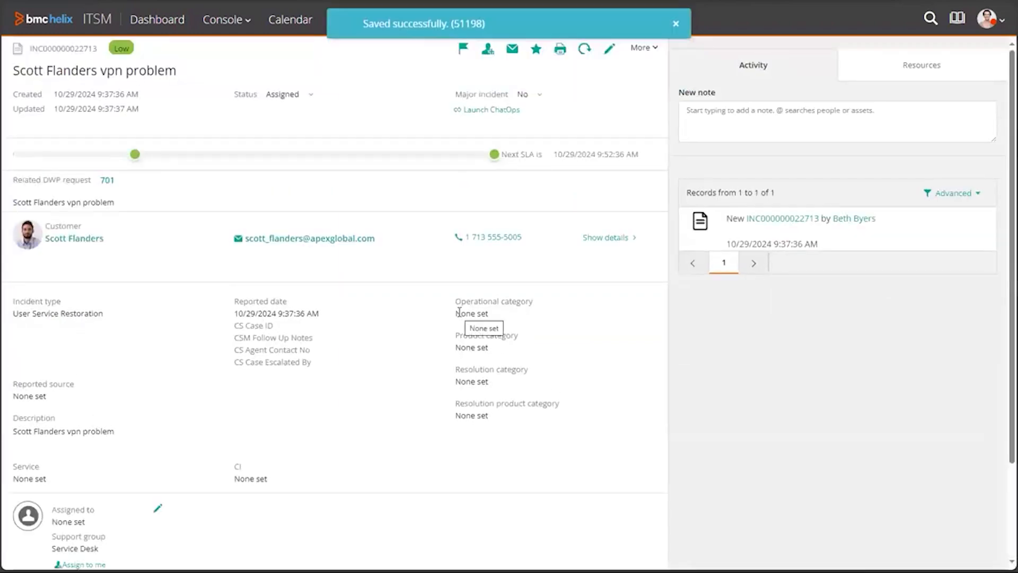
Start an email from the incident and address it to the ticket's customer.
left_click(513, 48)
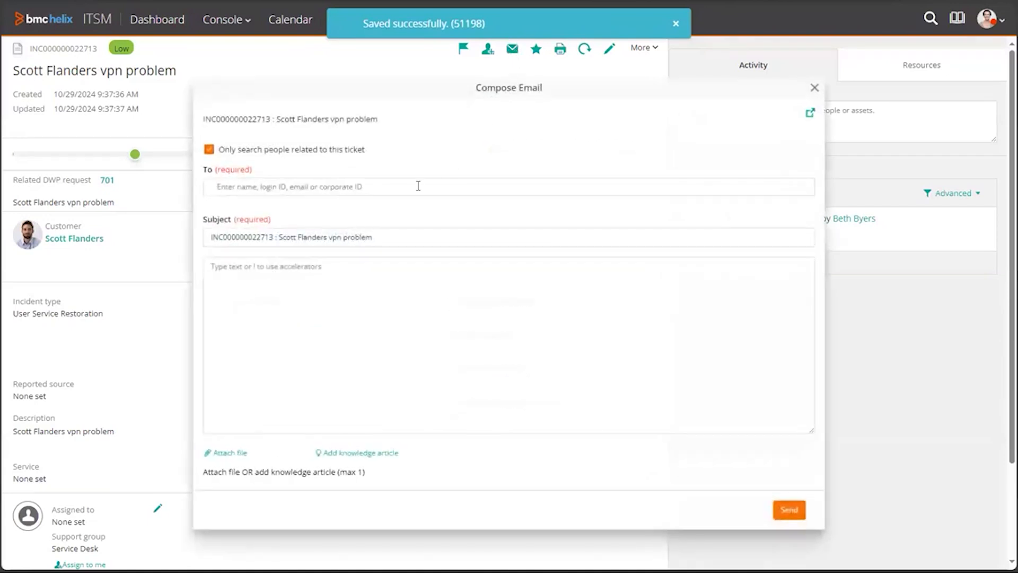
left_click(435, 183)
type("sc")
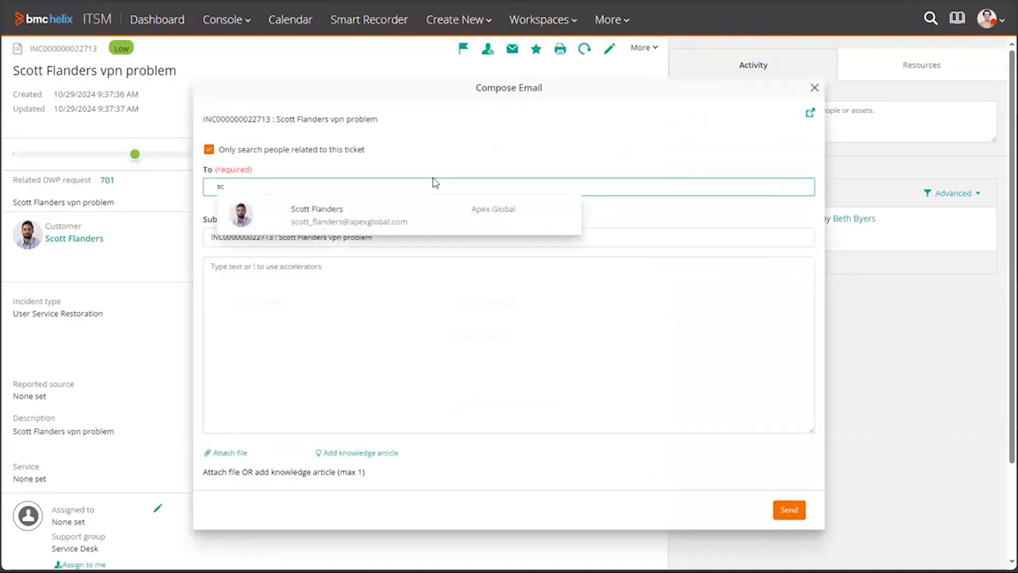
left_click(432, 224)
left_click(417, 314)
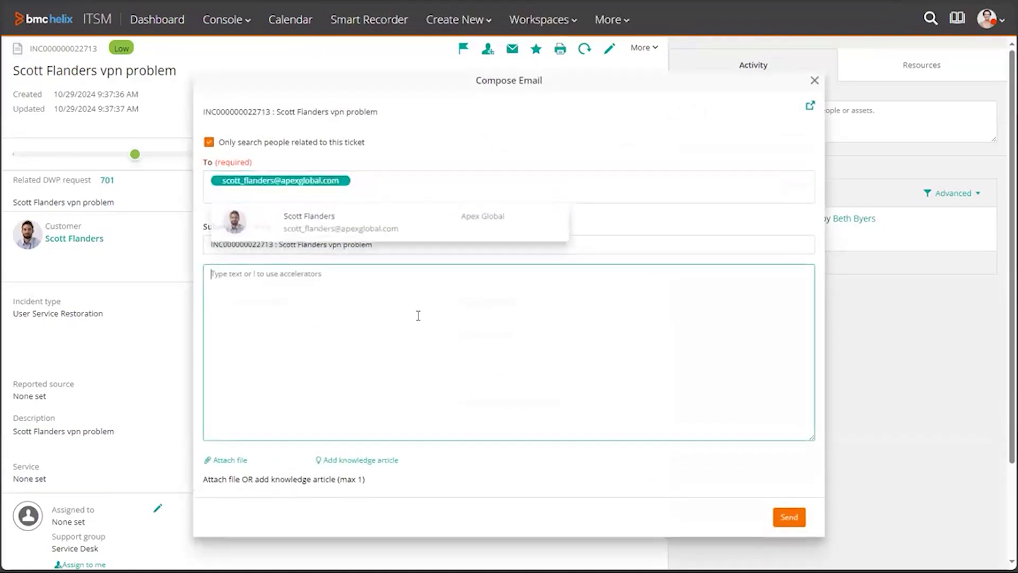
Attach the knowledge article "iOS: Setting up VPN" to the email.
left_click(382, 462)
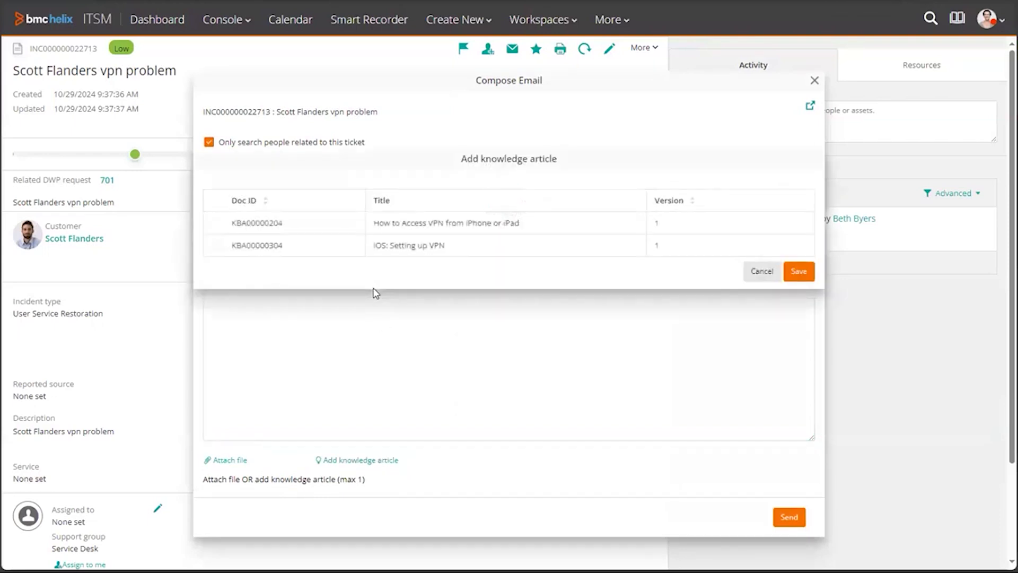
left_click(218, 245)
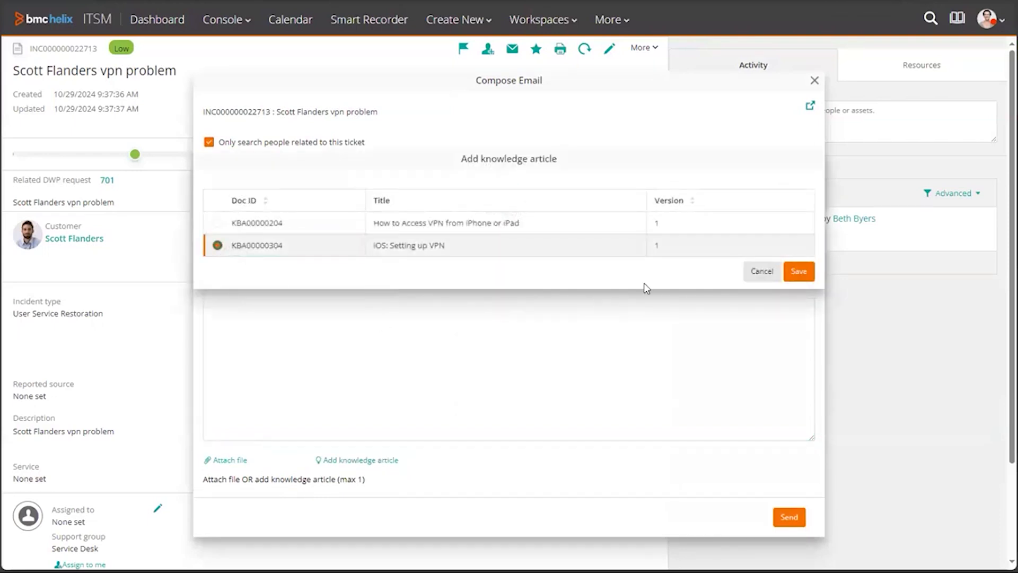
left_click(792, 271)
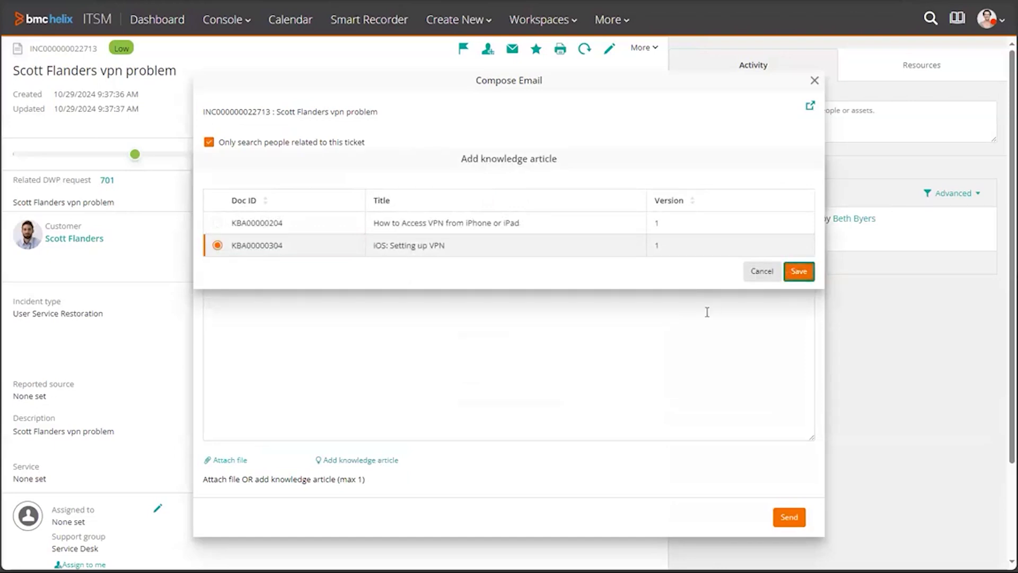
Write "Pls. review" as the email's message, send it, and dismiss the sent notification.
left_click(461, 295)
type("Pls. review")
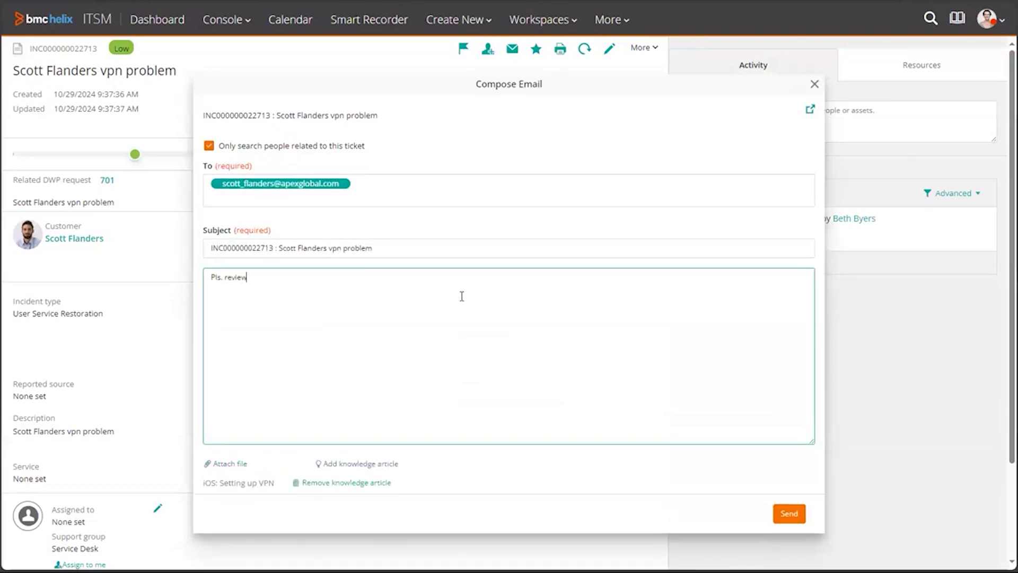
left_click(787, 515)
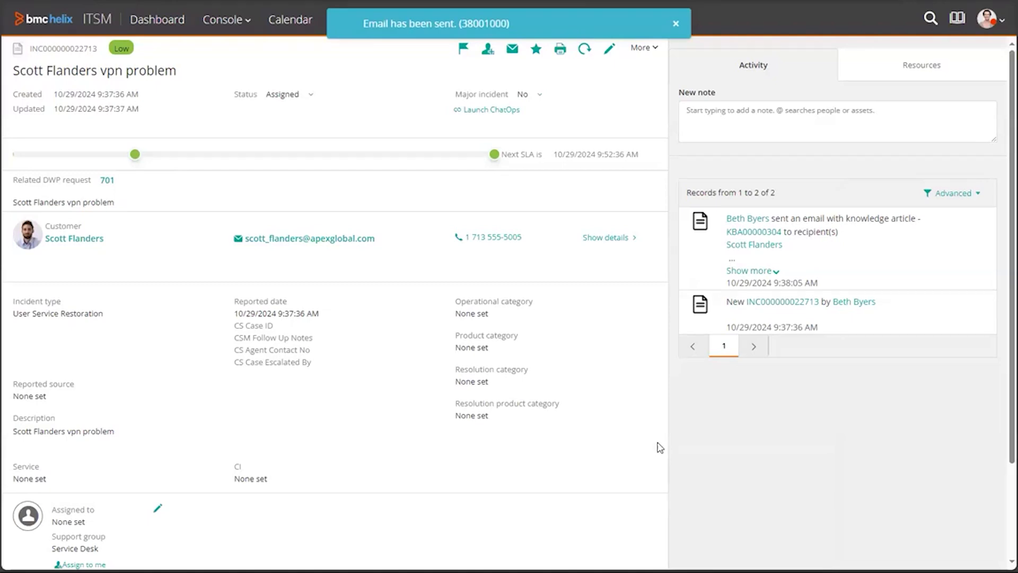
left_click(677, 24)
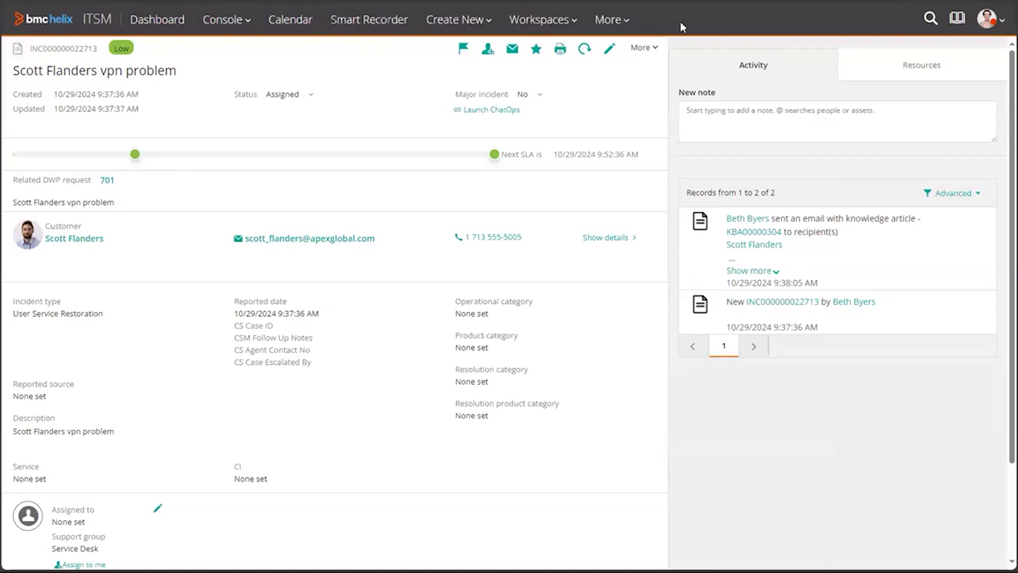
Open a blank incident form, examine its fields, and open a blank work order form for comparison.
left_click(469, 26)
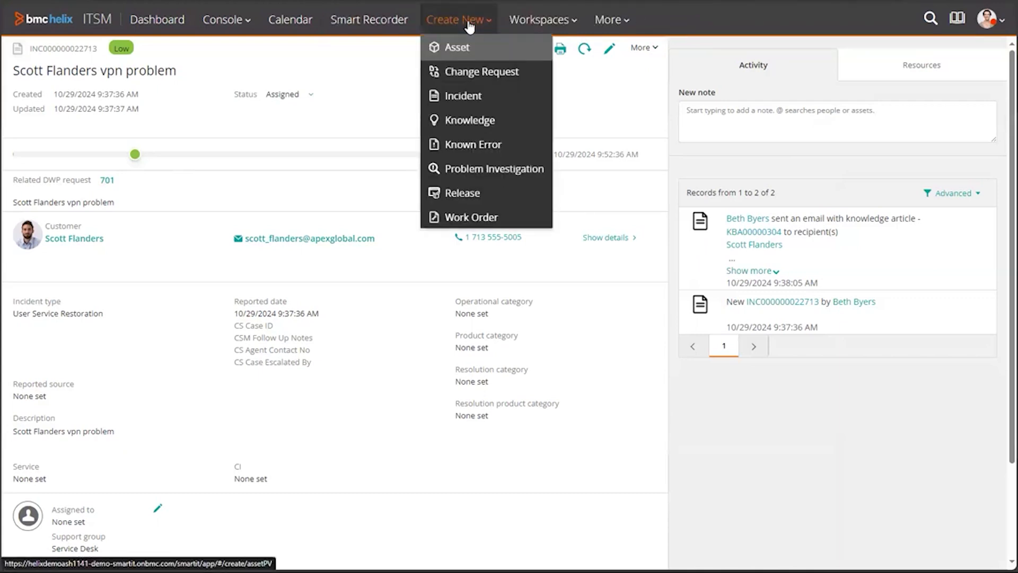
left_click(464, 96)
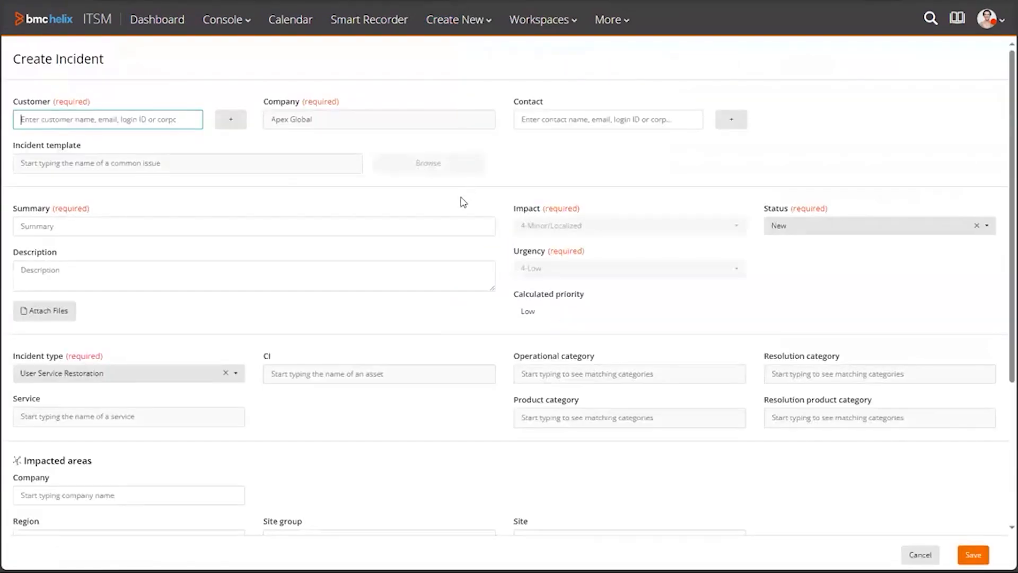
scroll(462, 201, "down", 4)
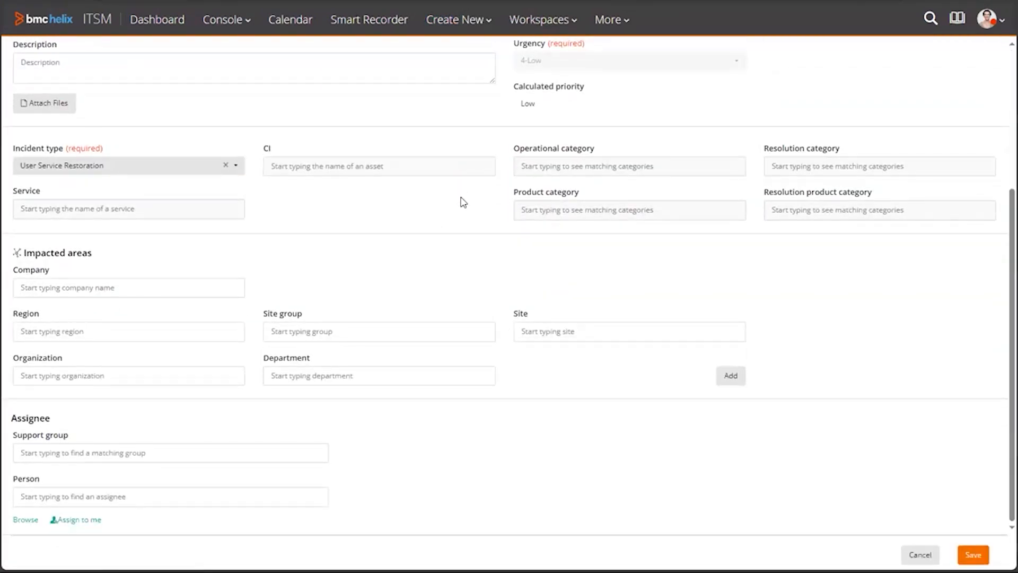
scroll(462, 202, "up", 4)
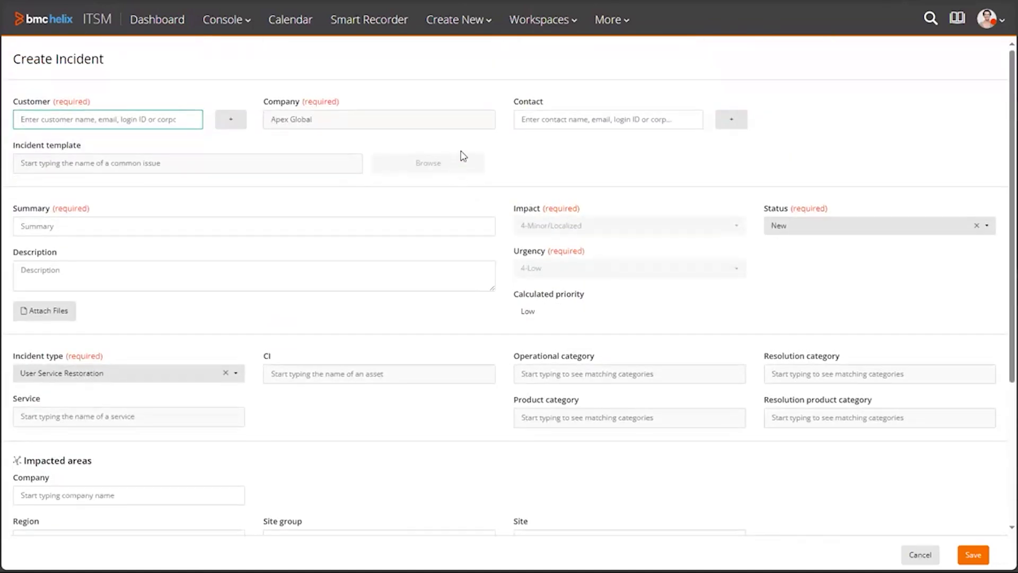
left_click(461, 21)
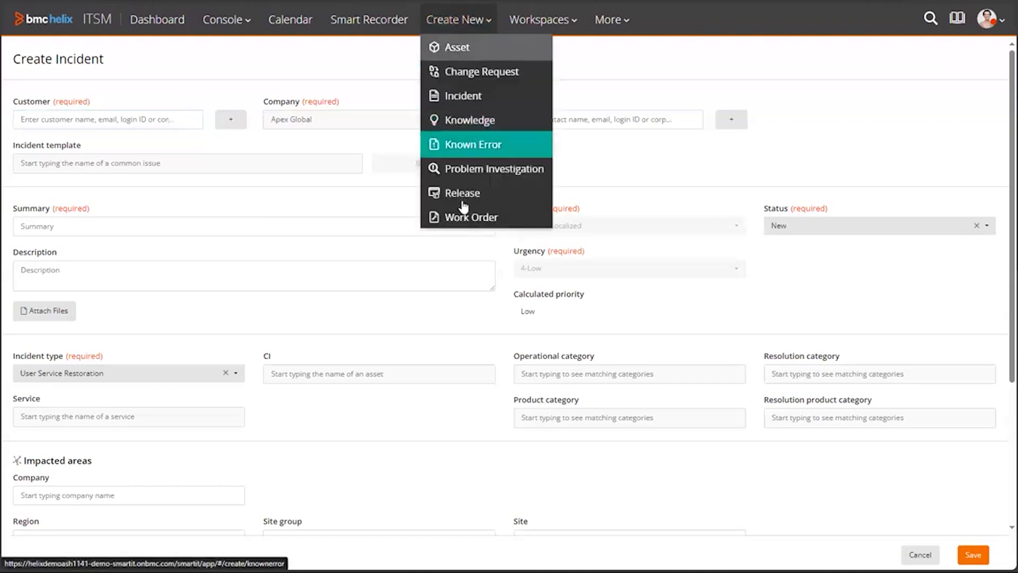
left_click(464, 219)
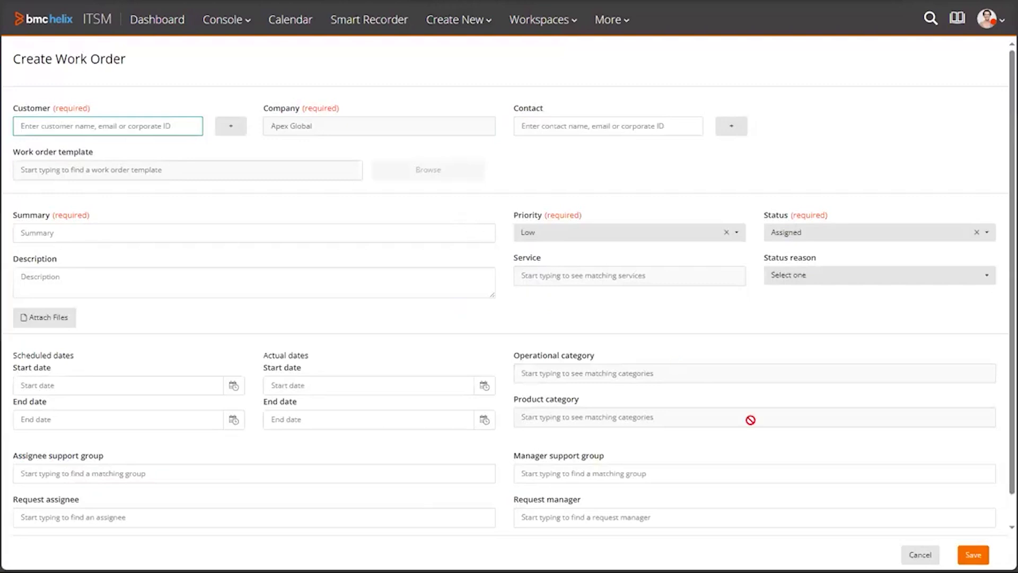
Cancel the blank work order and return to the Ticket Console.
left_click(919, 554)
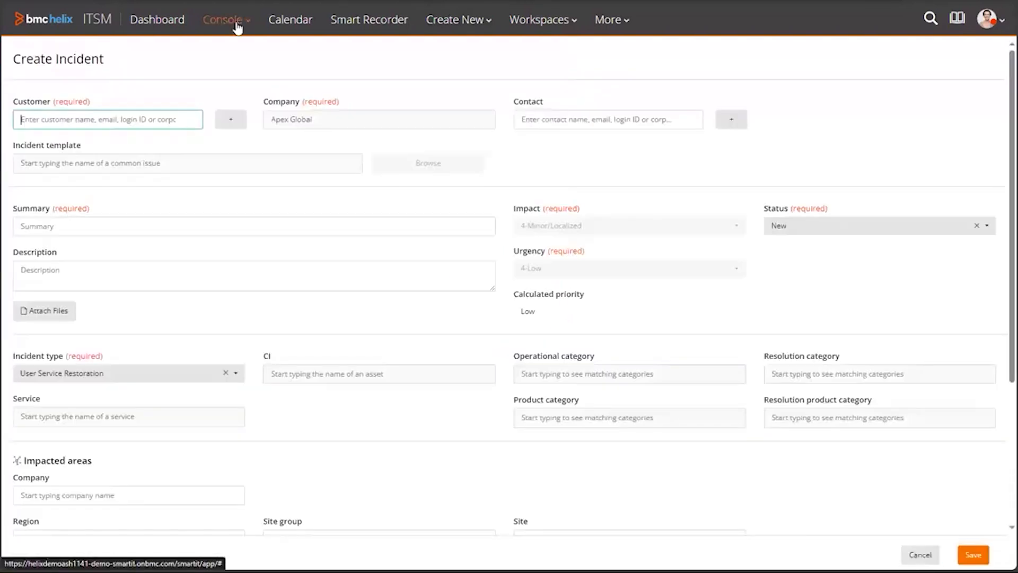
left_click(237, 21)
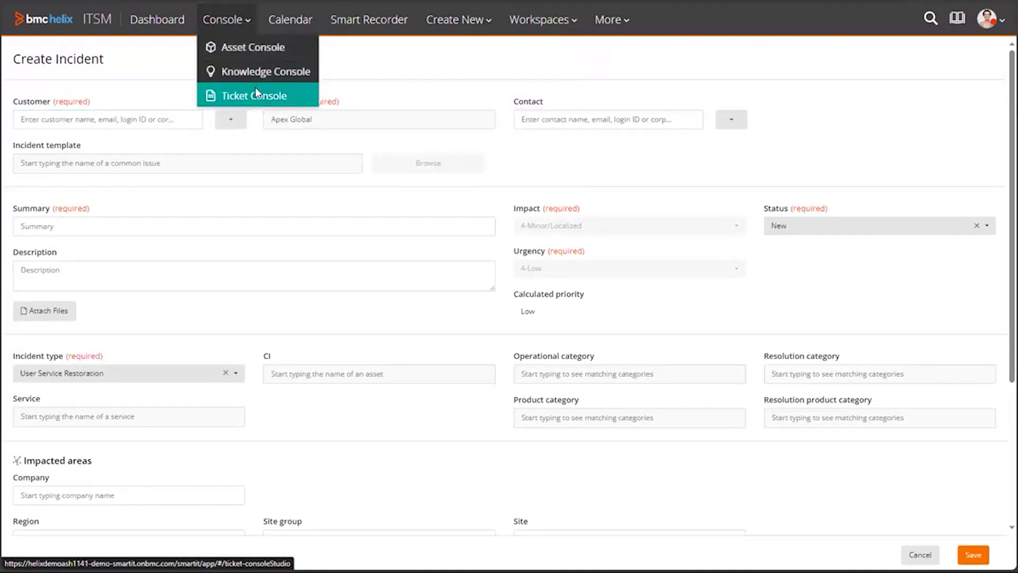
left_click(256, 91)
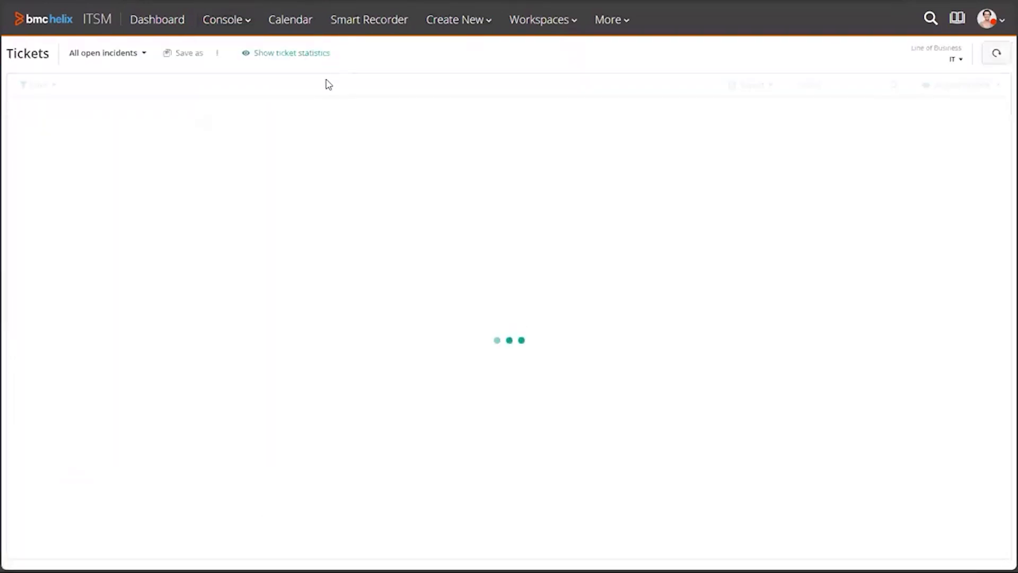